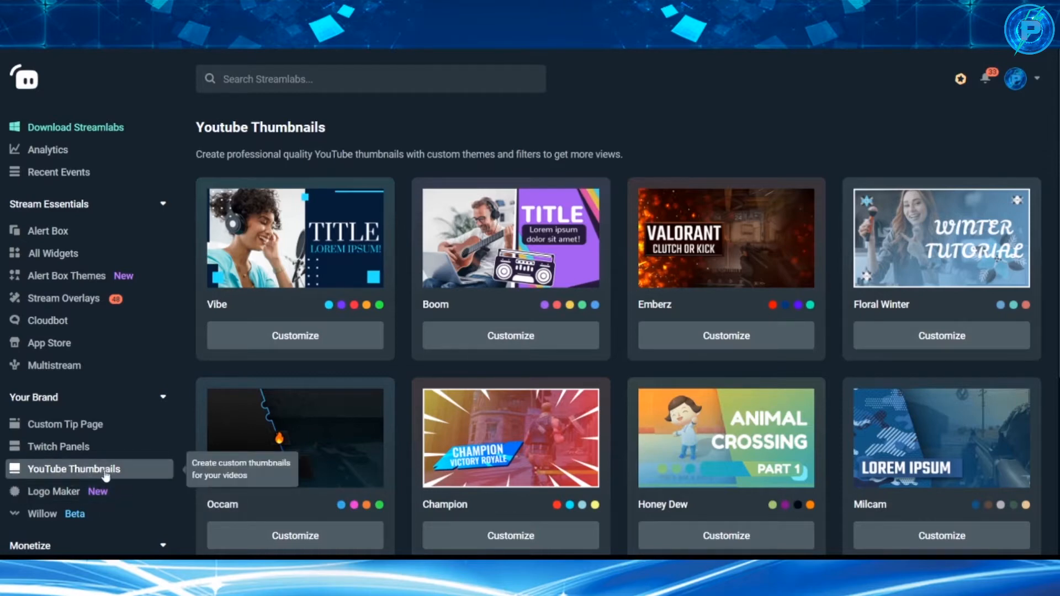
# Browse the YouTube thumbnail templates and open the Honey Dew template for customization.
pyautogui.scroll(-1, 666, 309)
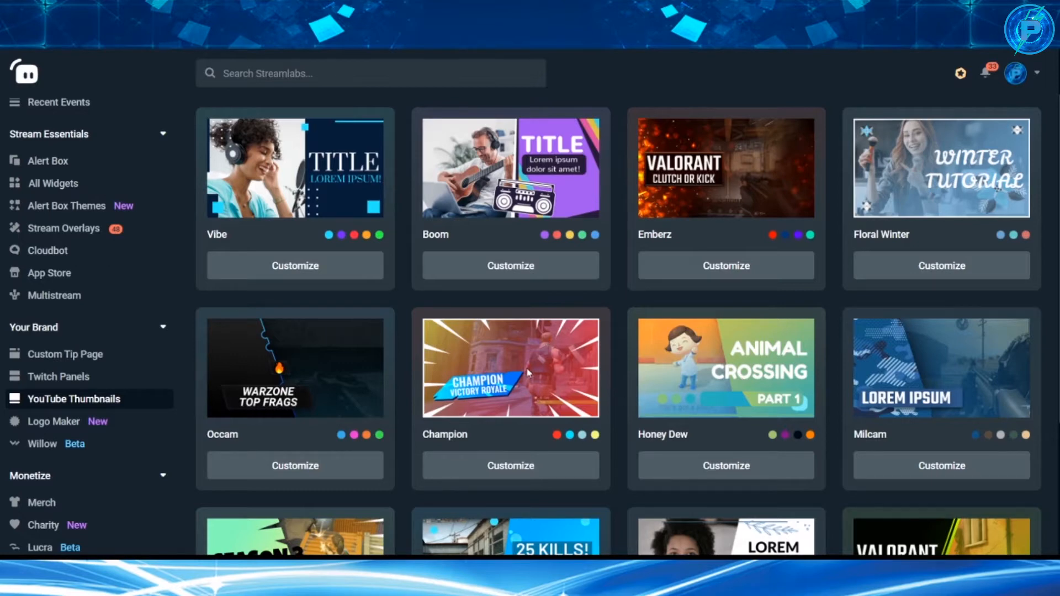
pyautogui.scroll(2, 599, 423)
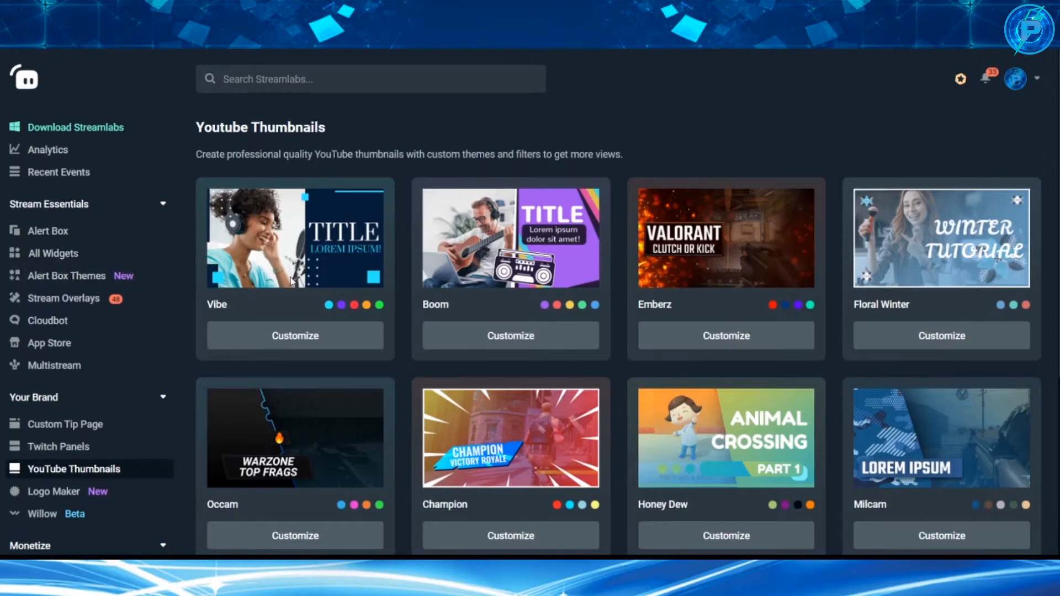
pyautogui.scroll(-1, 438, 267)
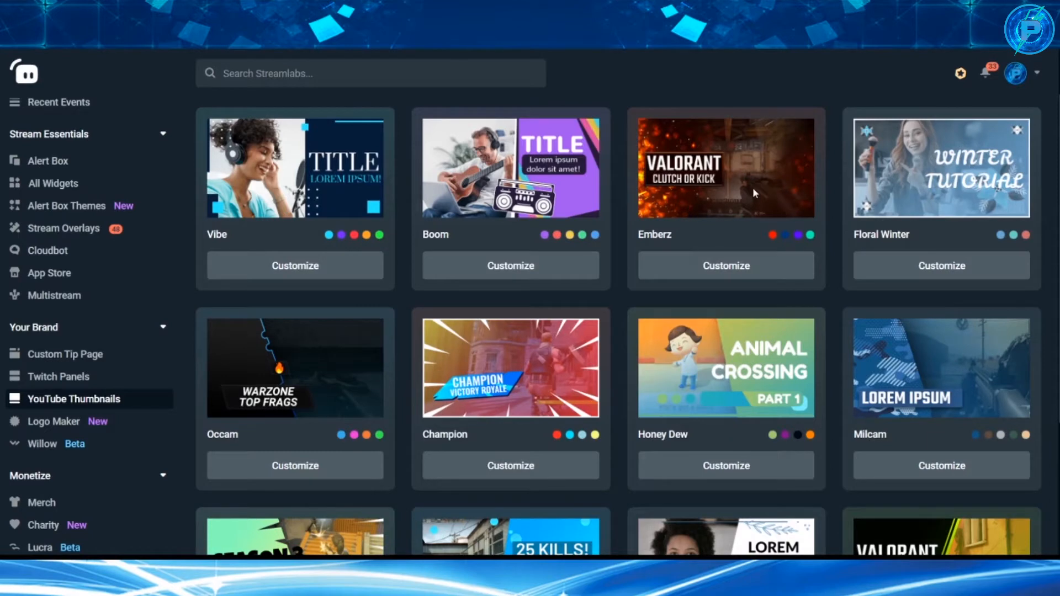
pyautogui.scroll(1, 734, 221)
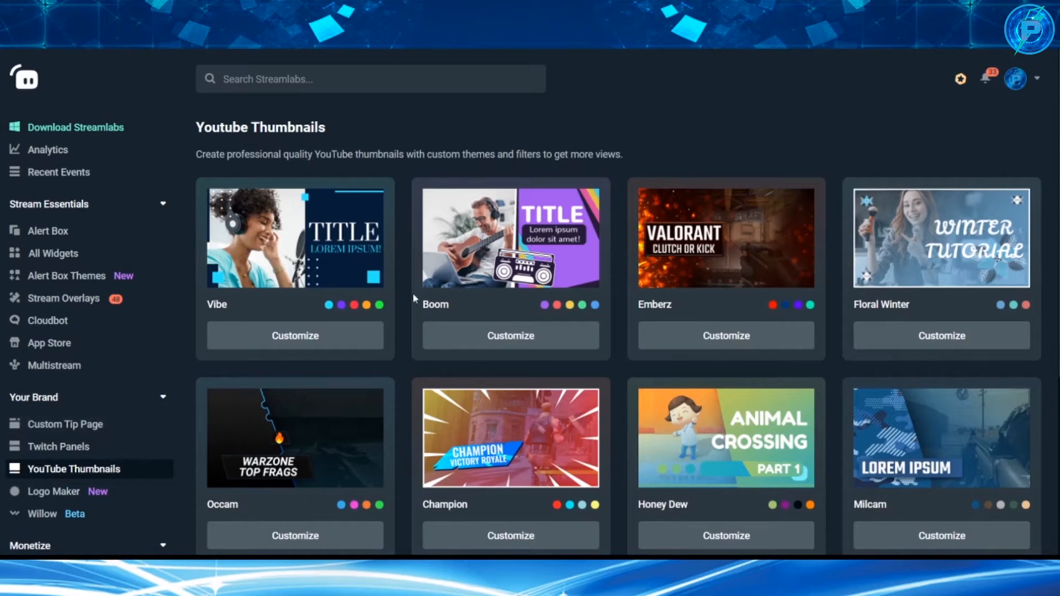
pyautogui.scroll(-1, 389, 413)
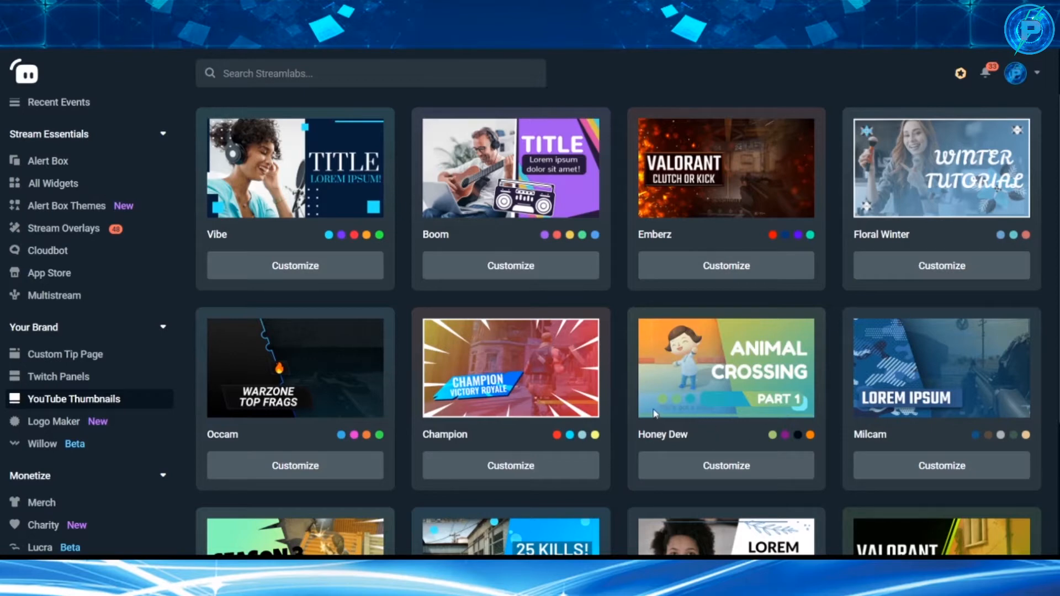
pyautogui.click(714, 471)
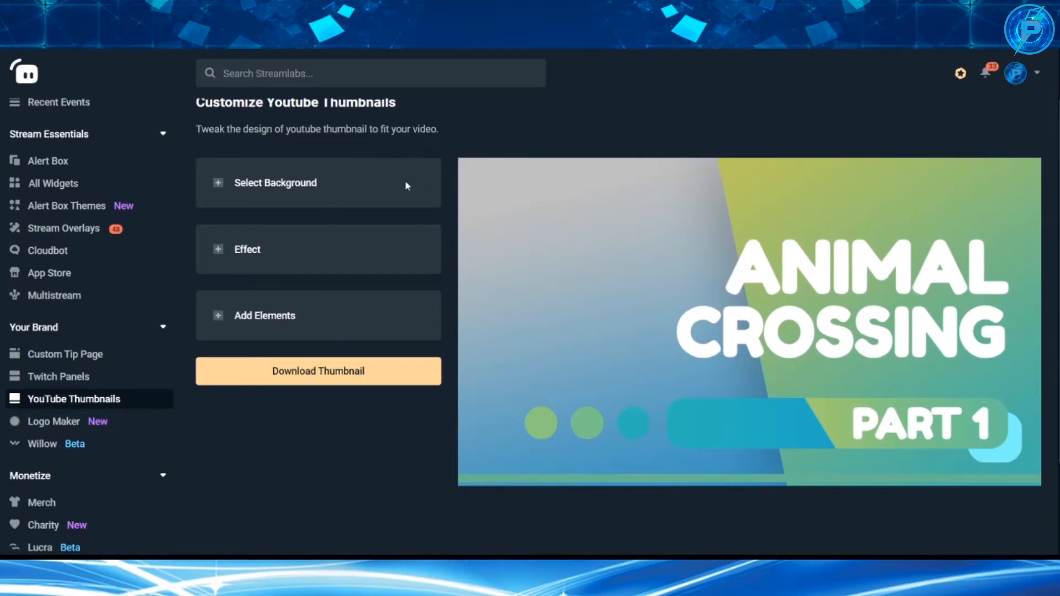
pyautogui.scroll(1, 402, 186)
pyautogui.scroll(-1, 402, 185)
pyautogui.scroll(1, 385, 255)
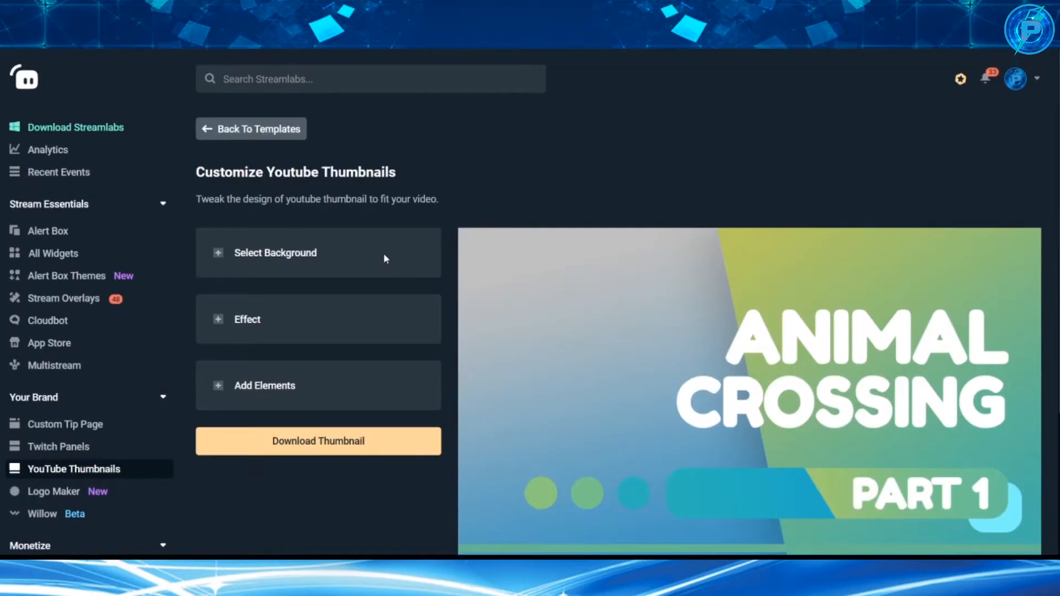
pyautogui.scroll(-1, 385, 259)
pyautogui.scroll(1, 386, 274)
pyautogui.scroll(-1, 756, 312)
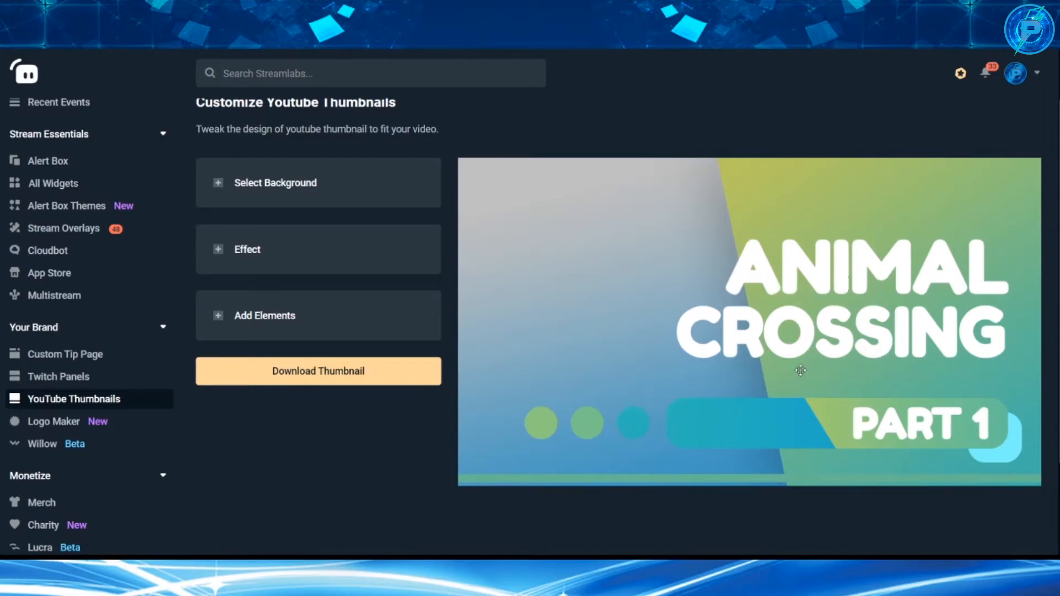
pyautogui.scroll(2, 640, 282)
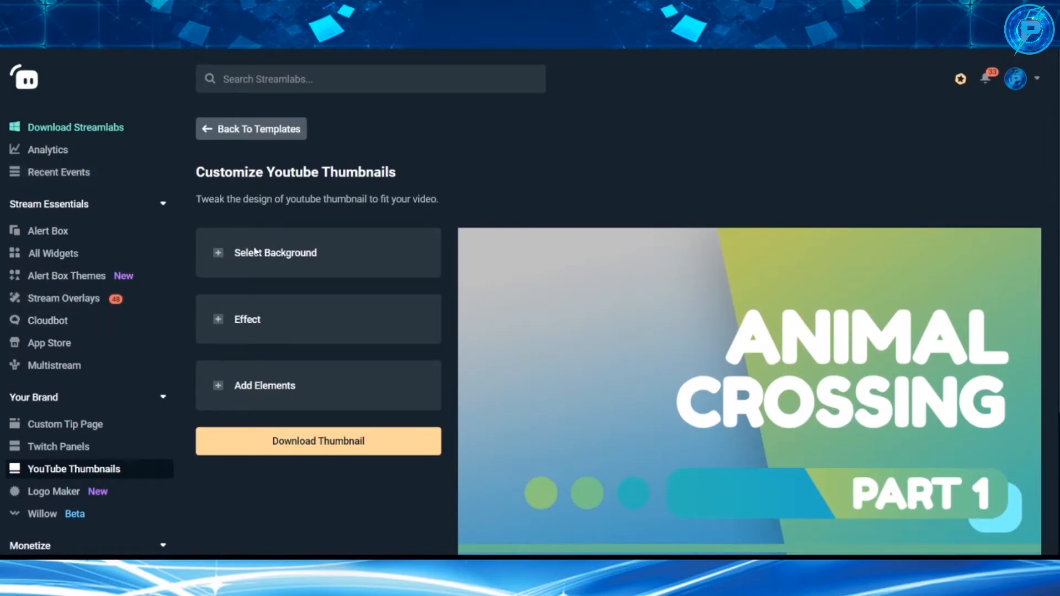
# Expand the background settings and switch background editing on and off repeatedly, leaving it off.
pyautogui.click(219, 256)
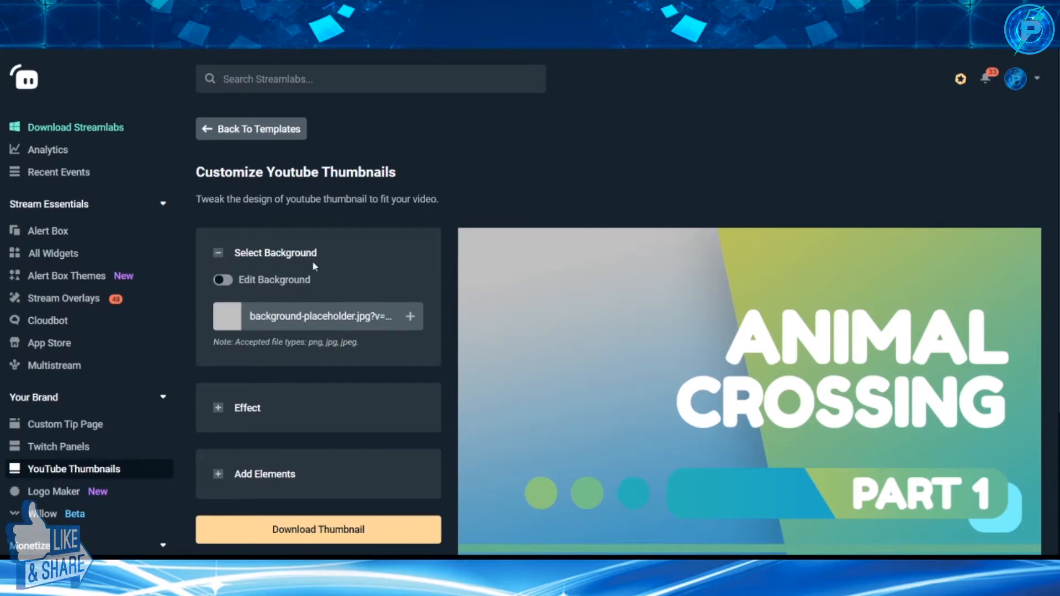
pyautogui.scroll(-2, 186, 276)
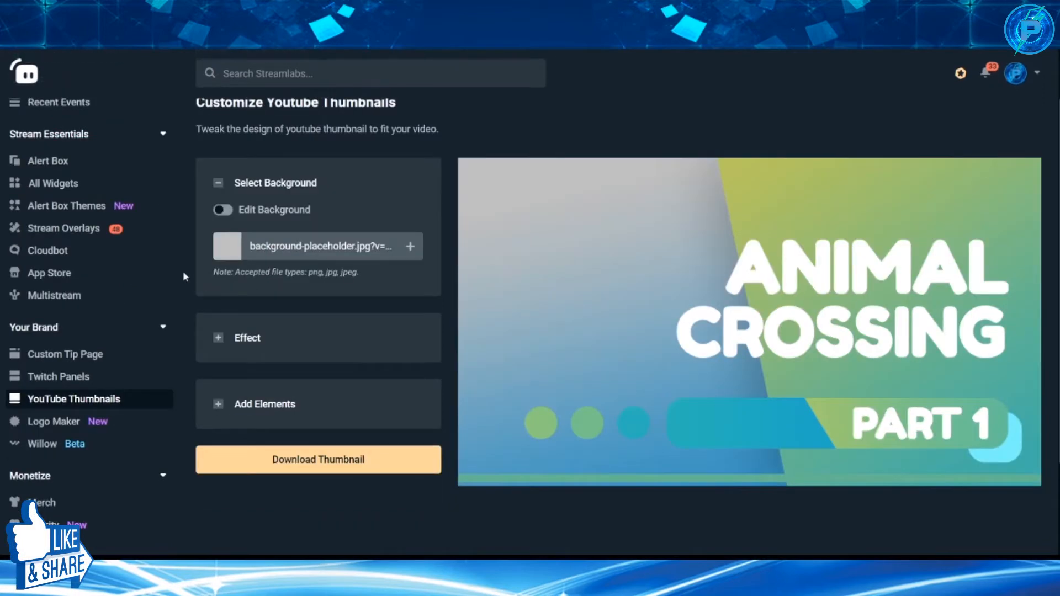
pyautogui.click(231, 212)
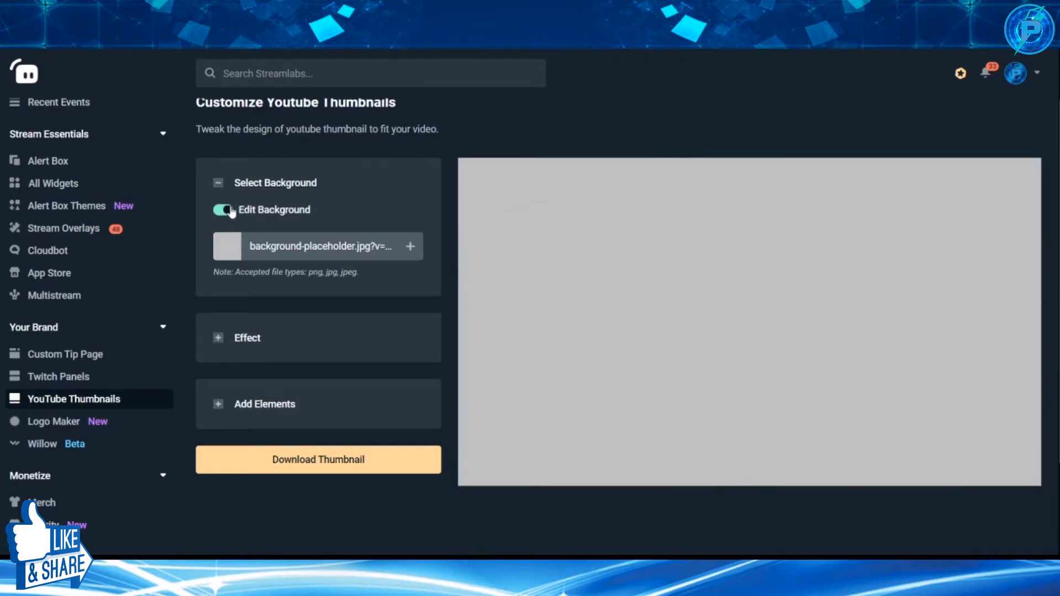
pyautogui.click(230, 213)
pyautogui.click(230, 212)
pyautogui.click(230, 212)
pyautogui.click(231, 212)
pyautogui.click(231, 212)
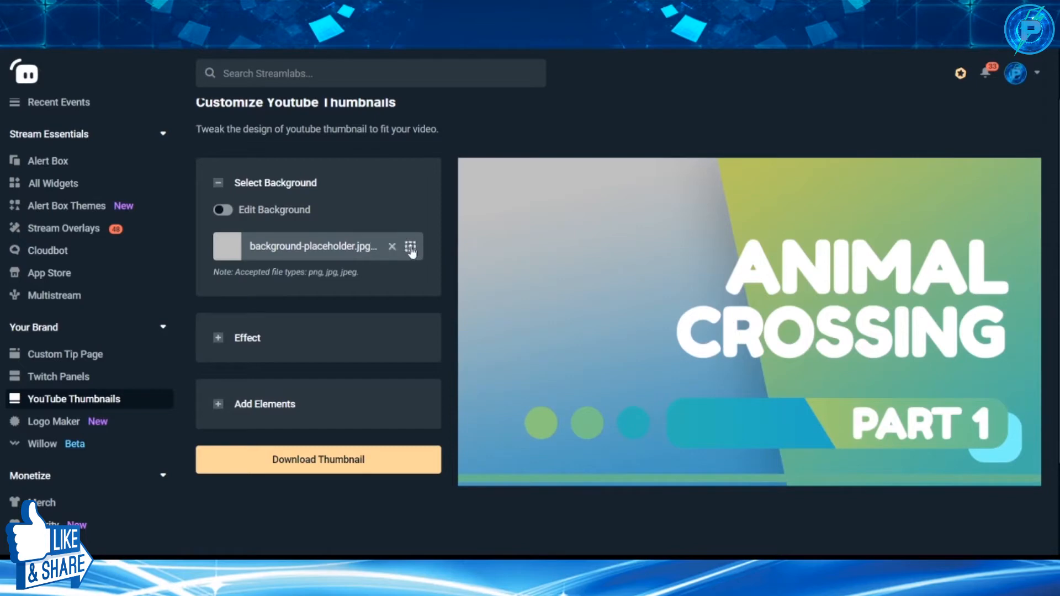
# Upload the Animal Crossing screenshot to the image gallery and set it as the thumbnail's background image.
pyautogui.click(411, 248)
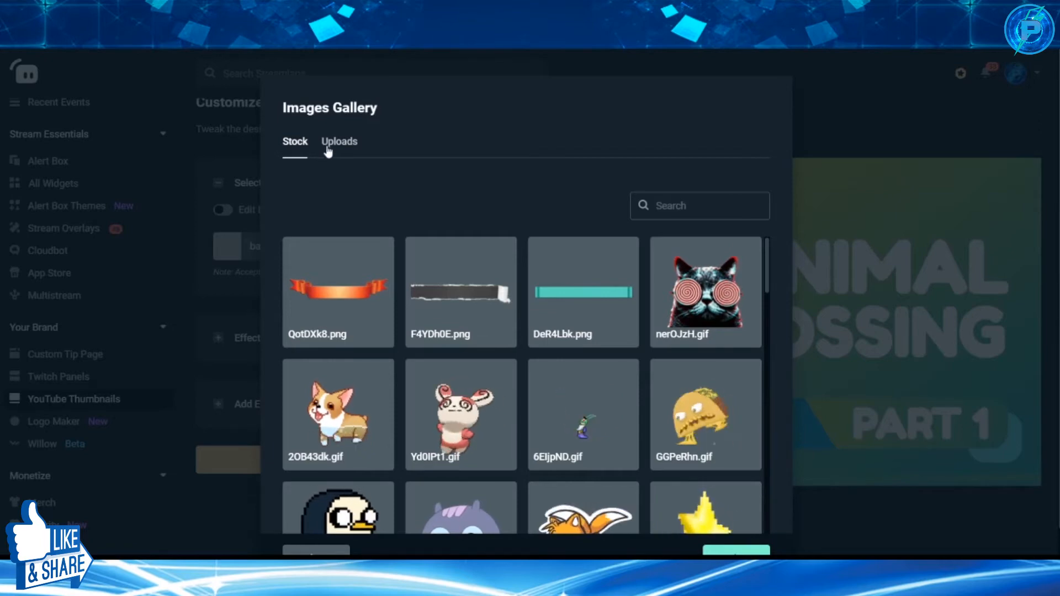
pyautogui.click(346, 145)
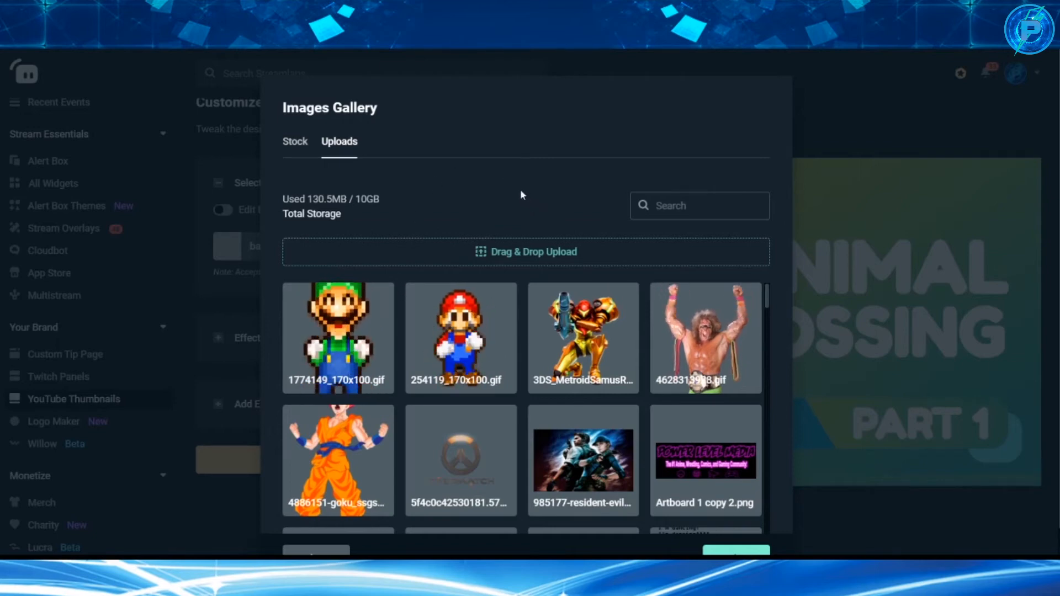
pyautogui.click(614, 225)
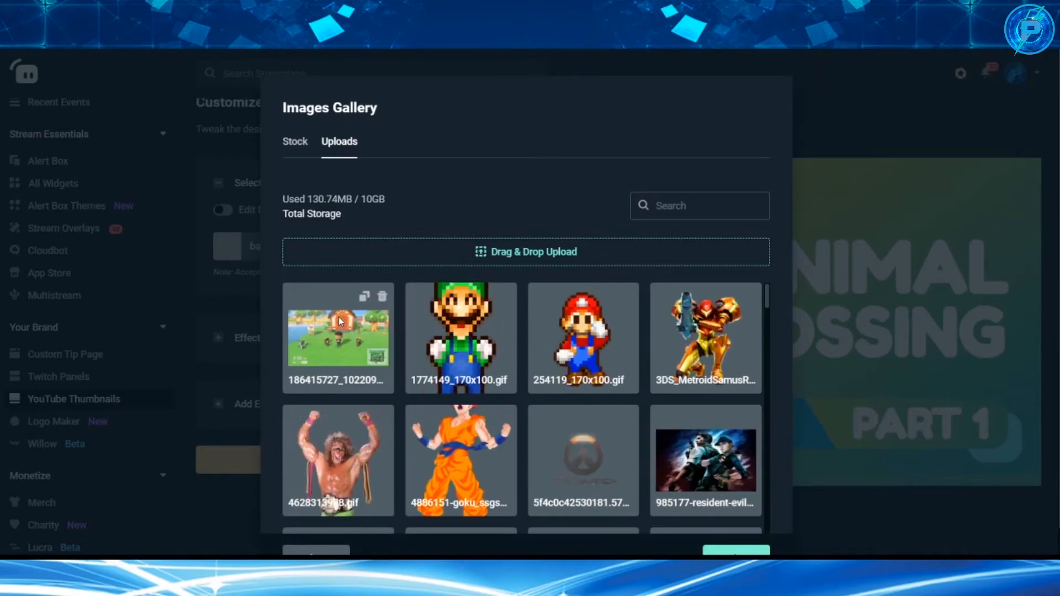
pyautogui.click(338, 360)
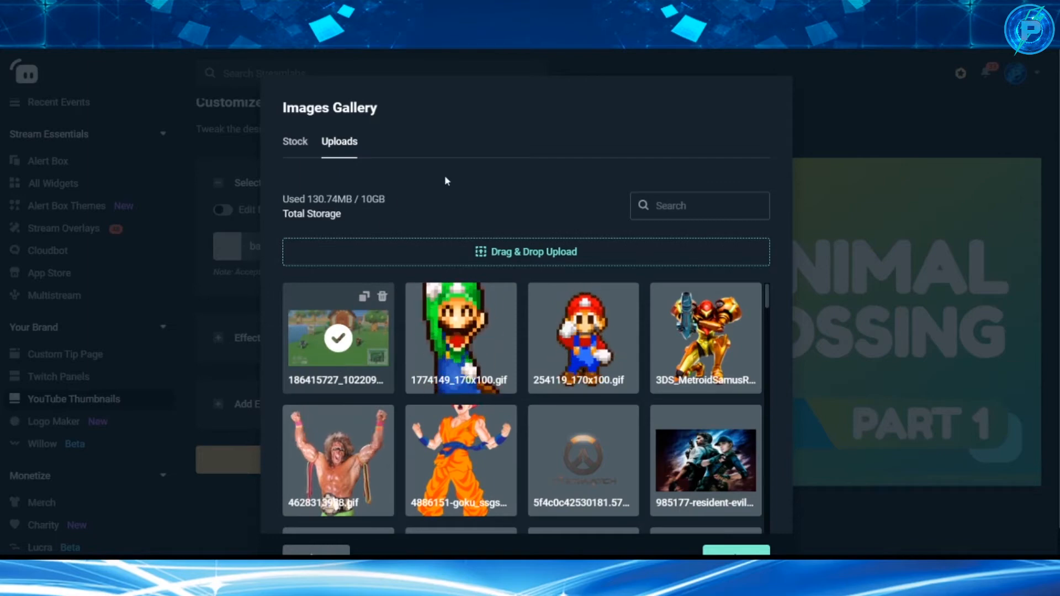
pyautogui.scroll(-2, 650, 459)
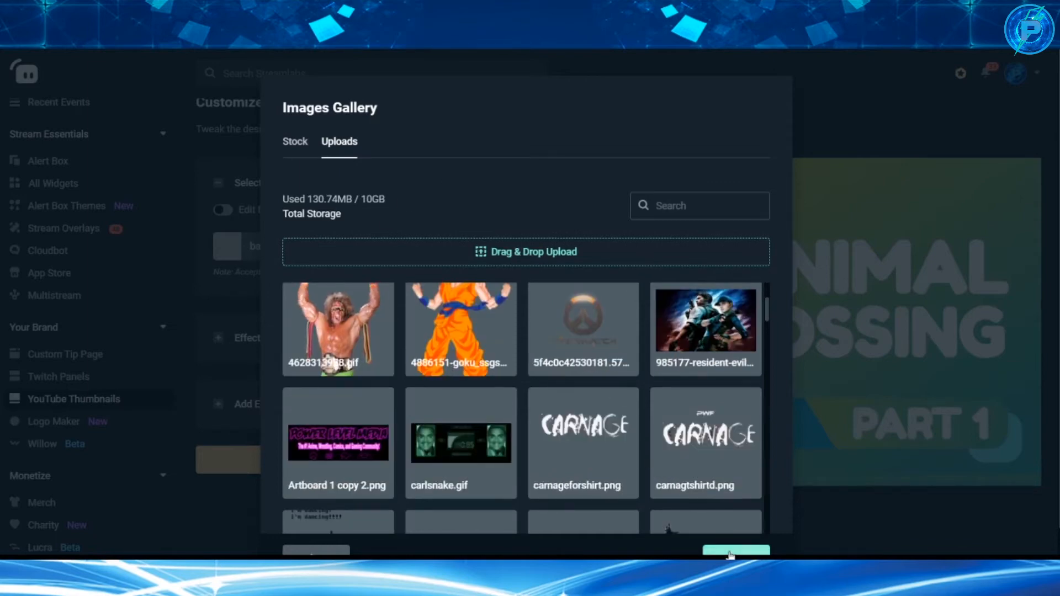
pyautogui.scroll(2, 532, 366)
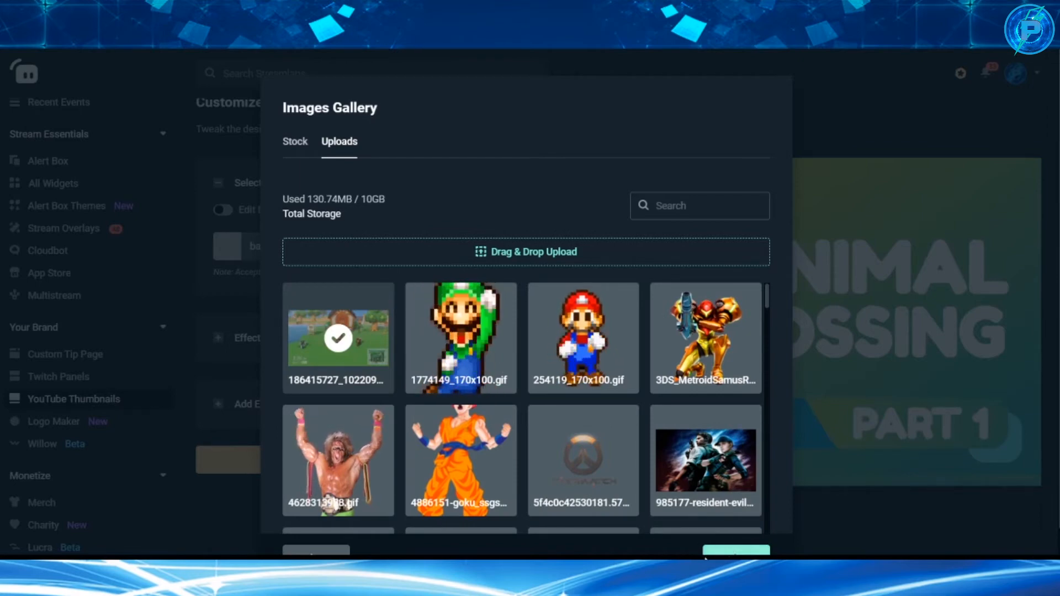
pyautogui.click(714, 552)
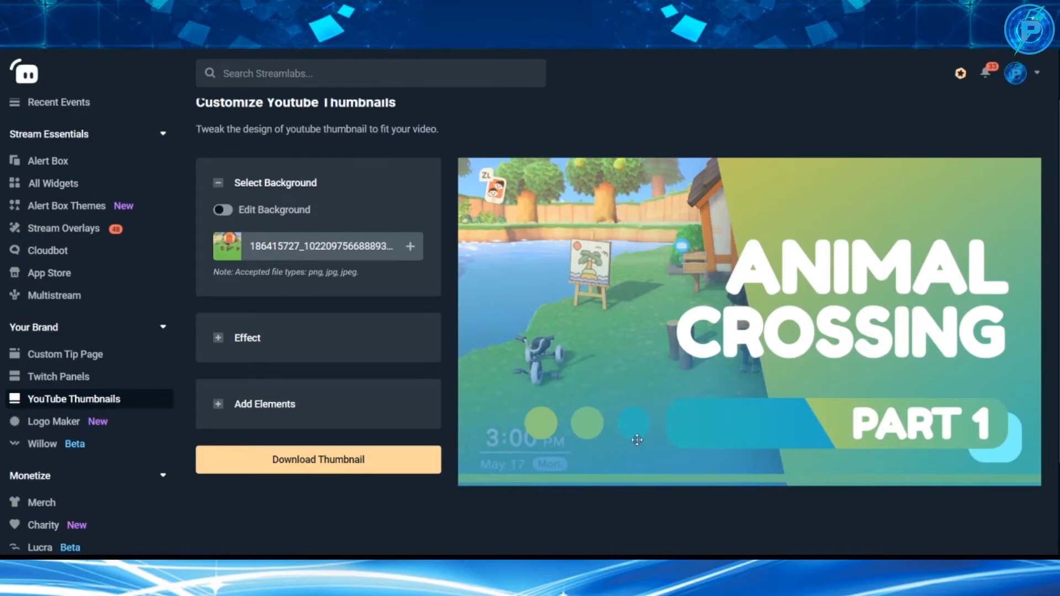
# Enable background editing, enlarge and reposition the screenshot so the character stands in the left half of the thumbnail, and leave editing mode.
pyautogui.click(223, 210)
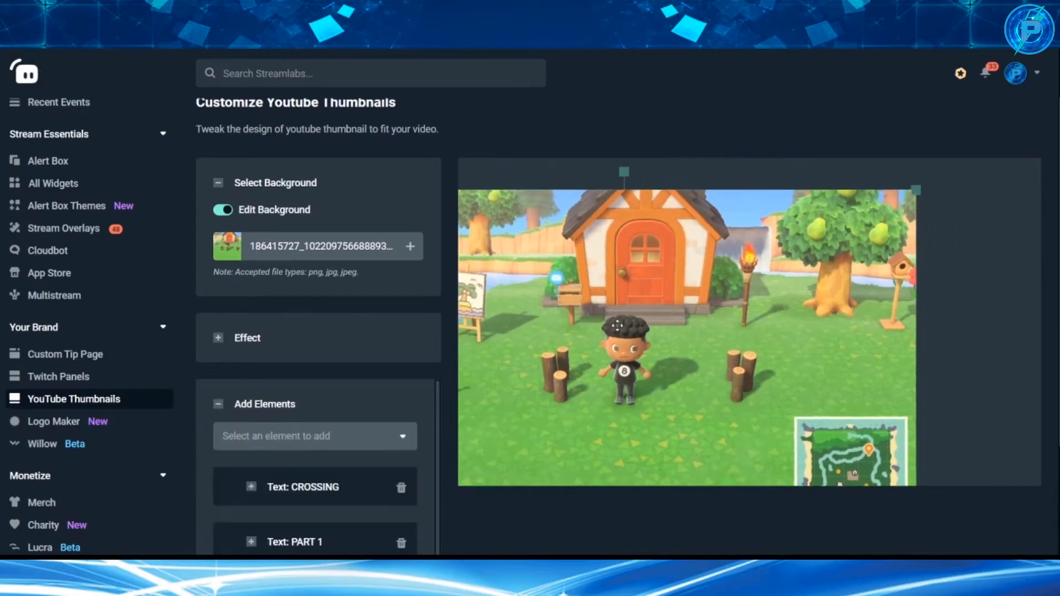
pyautogui.moveTo(617, 325); pyautogui.dragTo(576, 298)
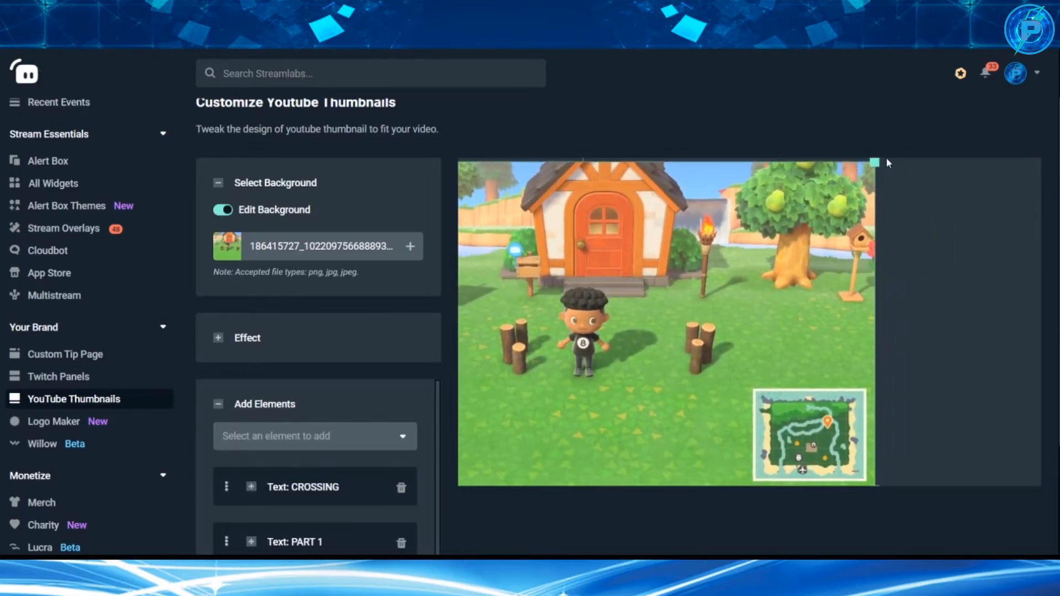
pyautogui.moveTo(874, 162); pyautogui.dragTo(1006, 78)
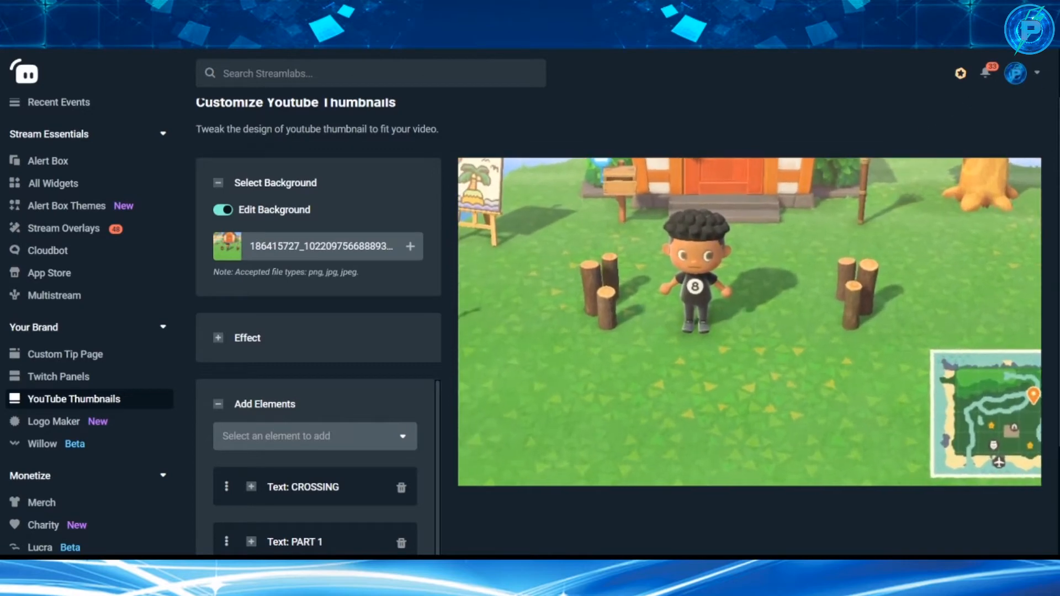
pyautogui.moveTo(816, 287); pyautogui.dragTo(655, 312)
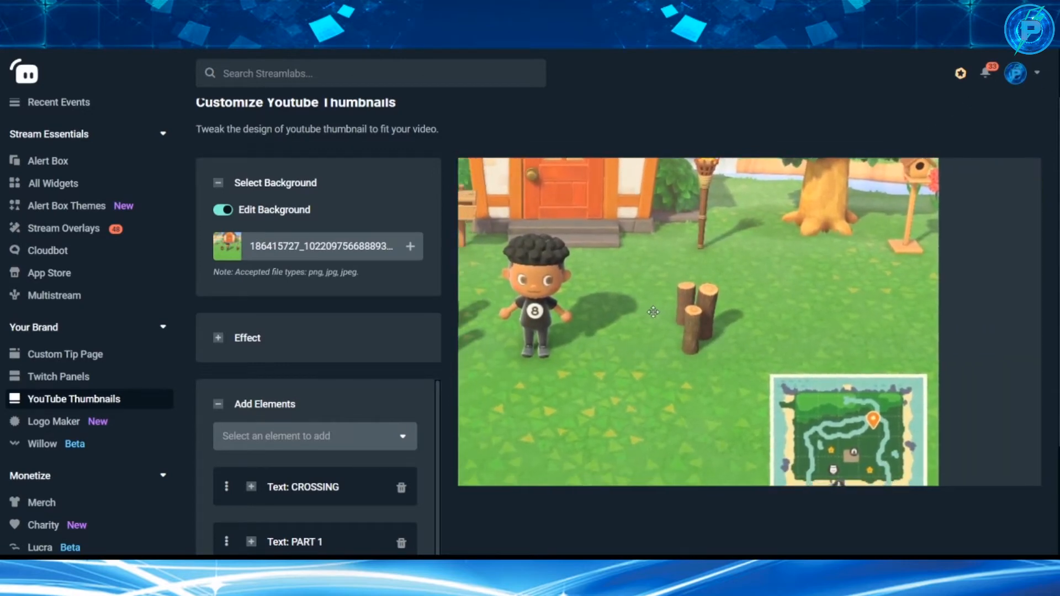
pyautogui.moveTo(942, 165); pyautogui.dragTo(938, 199)
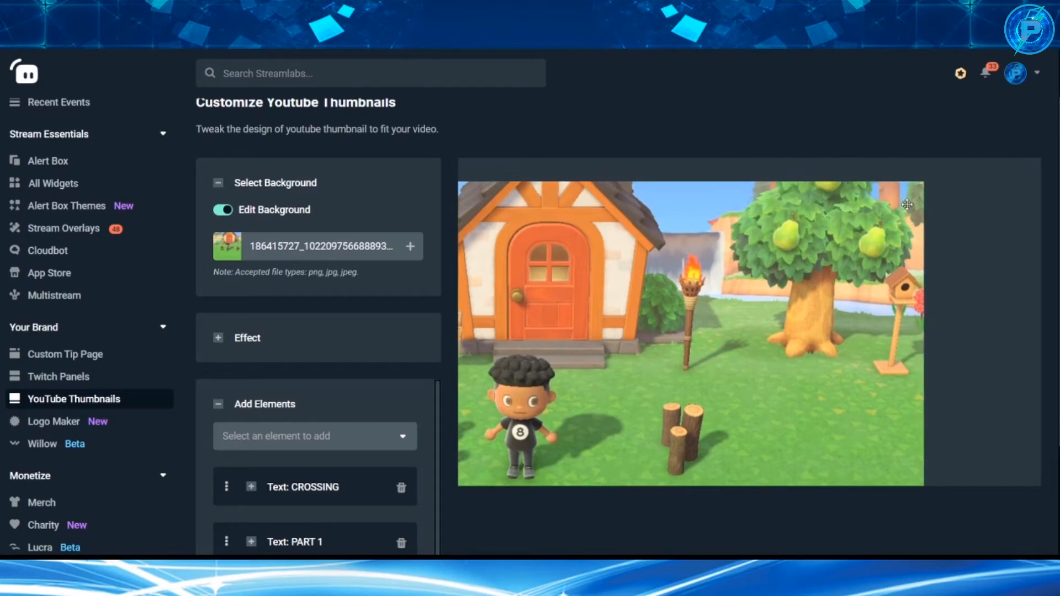
pyautogui.moveTo(925, 181); pyautogui.dragTo(1050, 108)
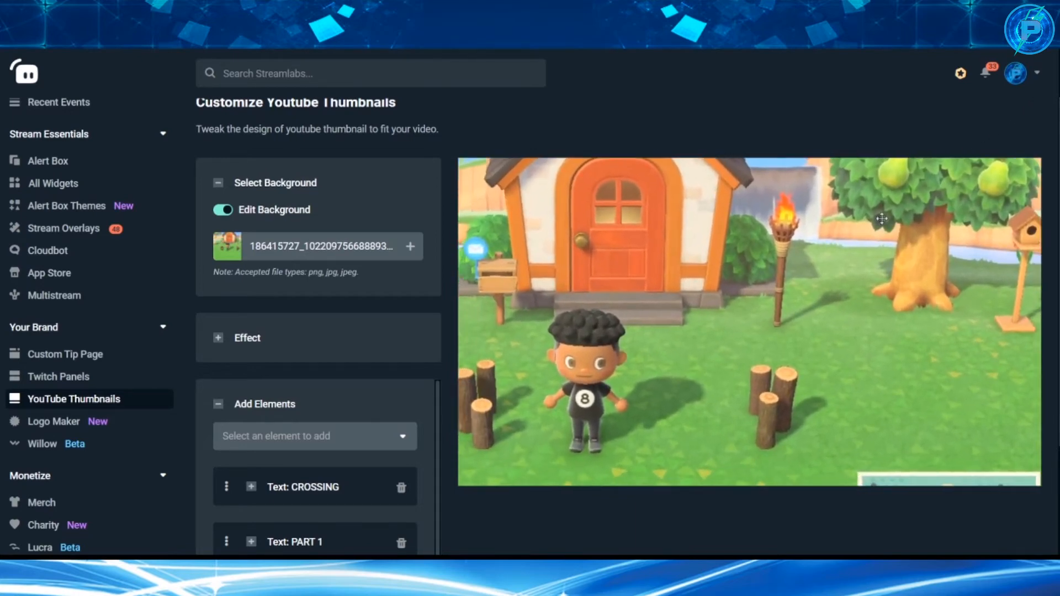
pyautogui.moveTo(780, 353); pyautogui.dragTo(753, 263)
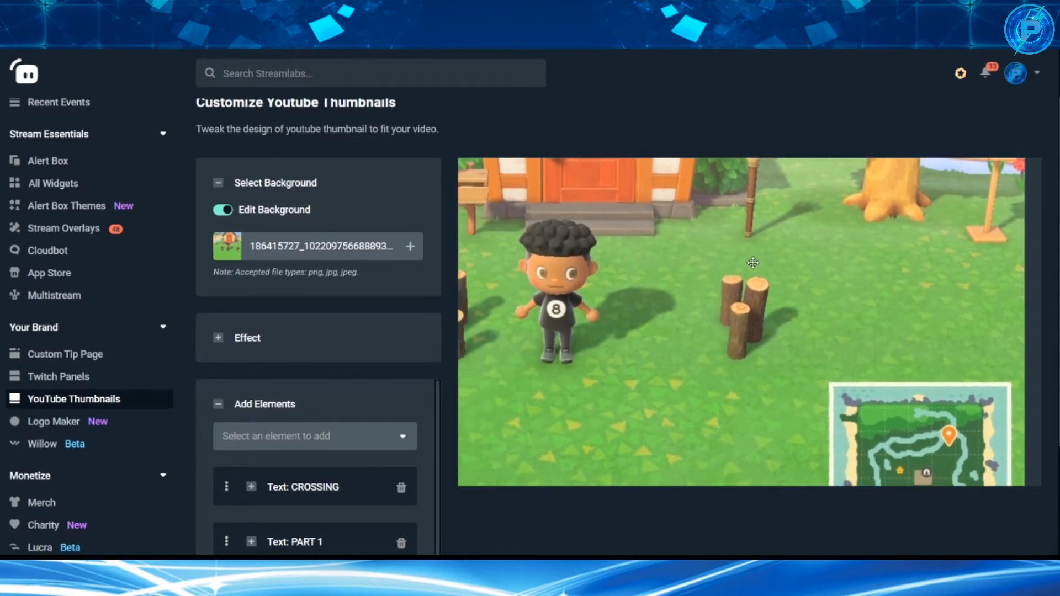
pyautogui.click(223, 213)
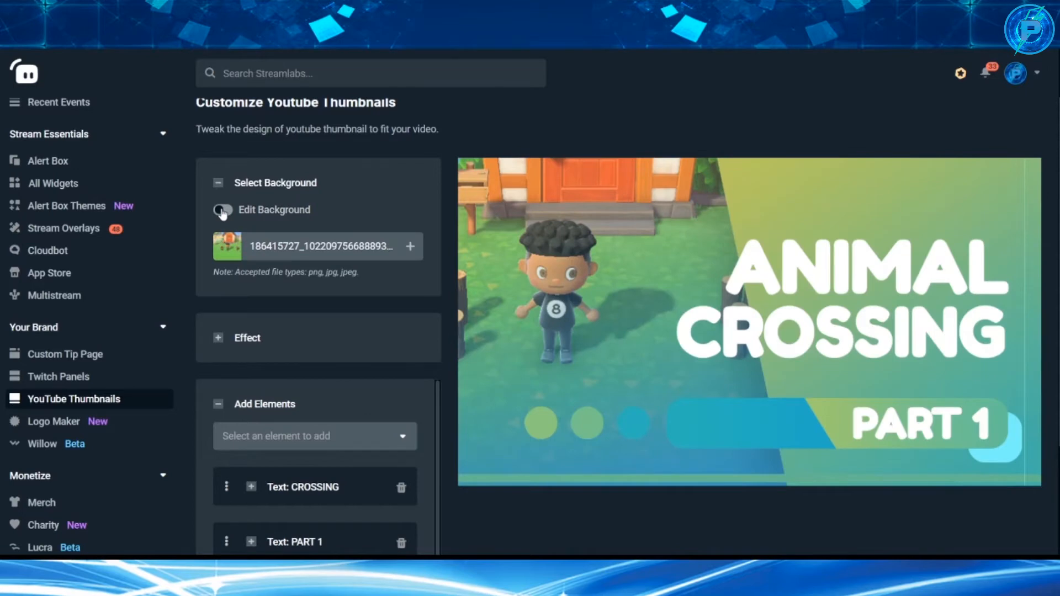
# Nudge the background image slightly right and down so it covers the whole thumbnail, checking it against the template overlay.
pyautogui.click(222, 213)
pyautogui.moveTo(601, 302); pyautogui.dragTo(622, 310)
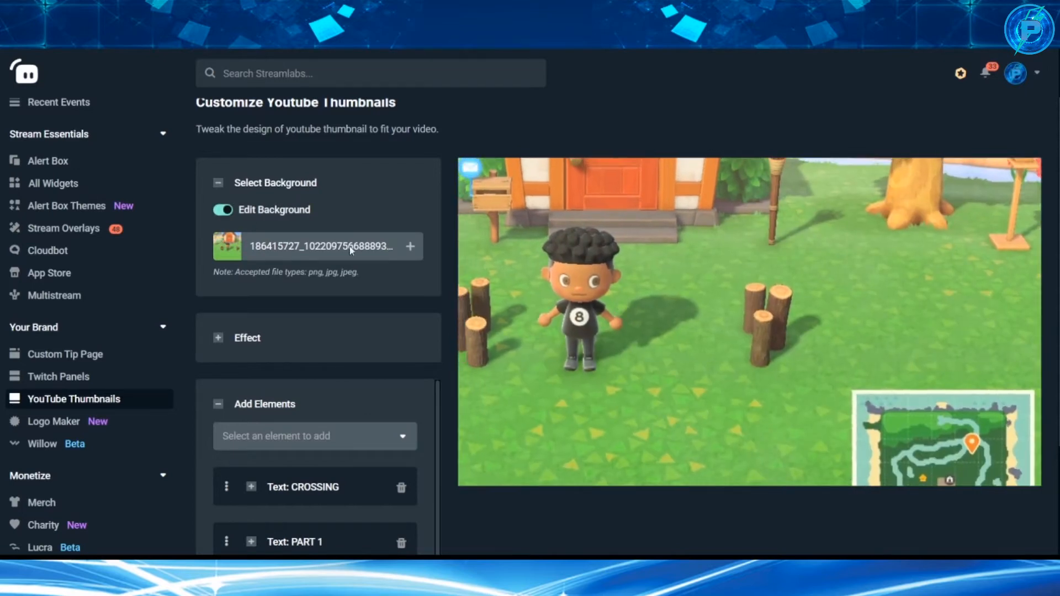
pyautogui.click(223, 211)
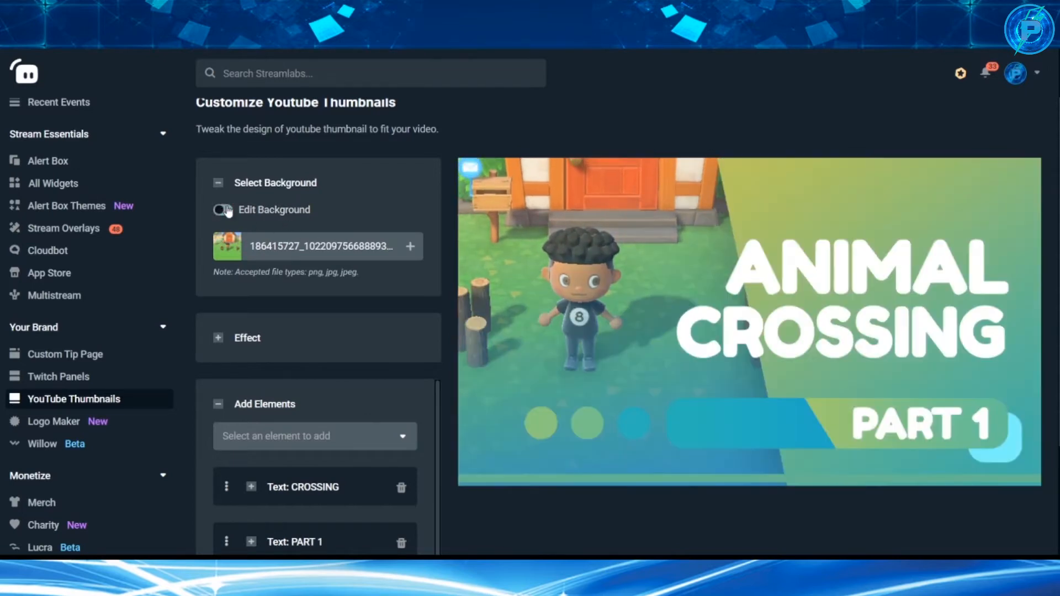
pyautogui.click(227, 211)
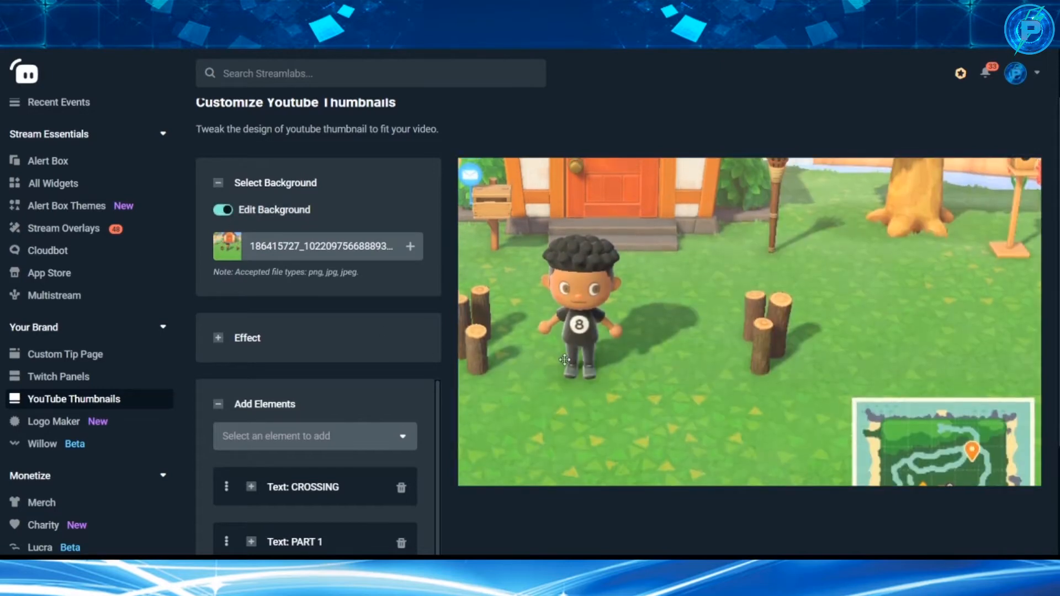
pyautogui.click(224, 212)
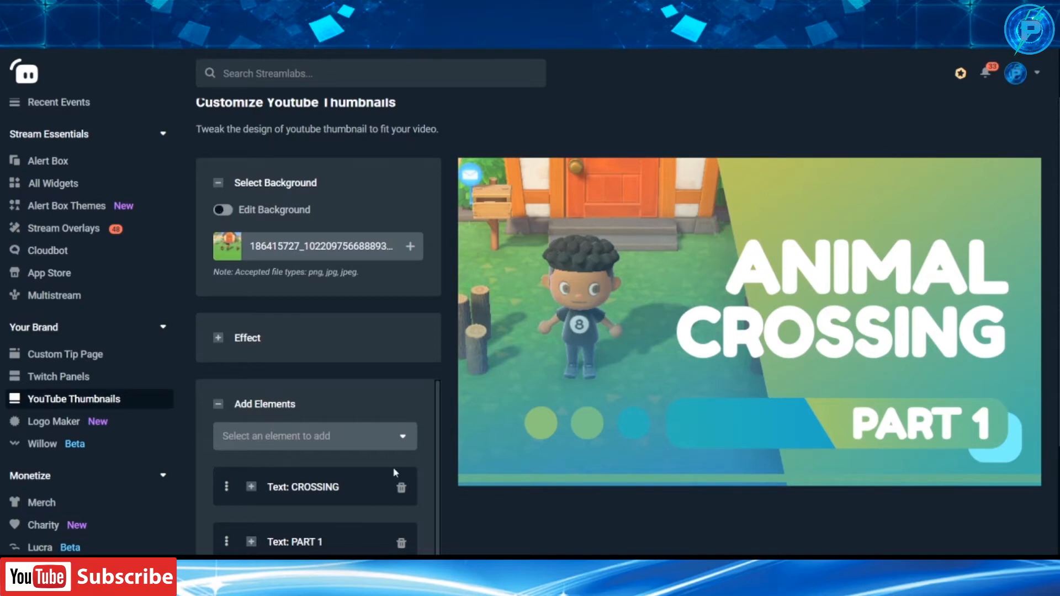
# Try the purple effect color on the thumbnail template and switch it to the black one.
pyautogui.click(218, 338)
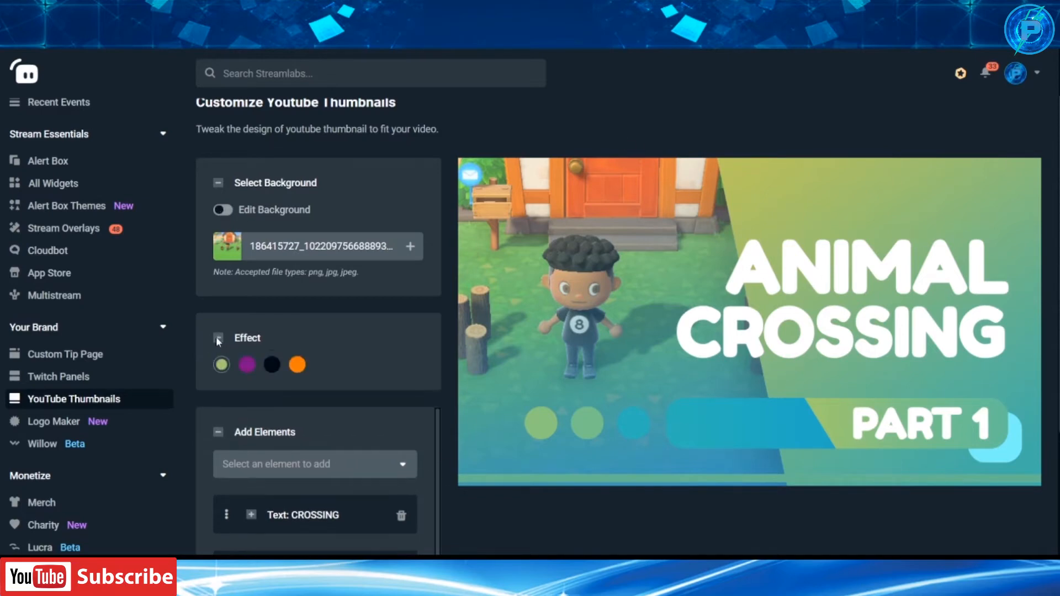
pyautogui.click(247, 366)
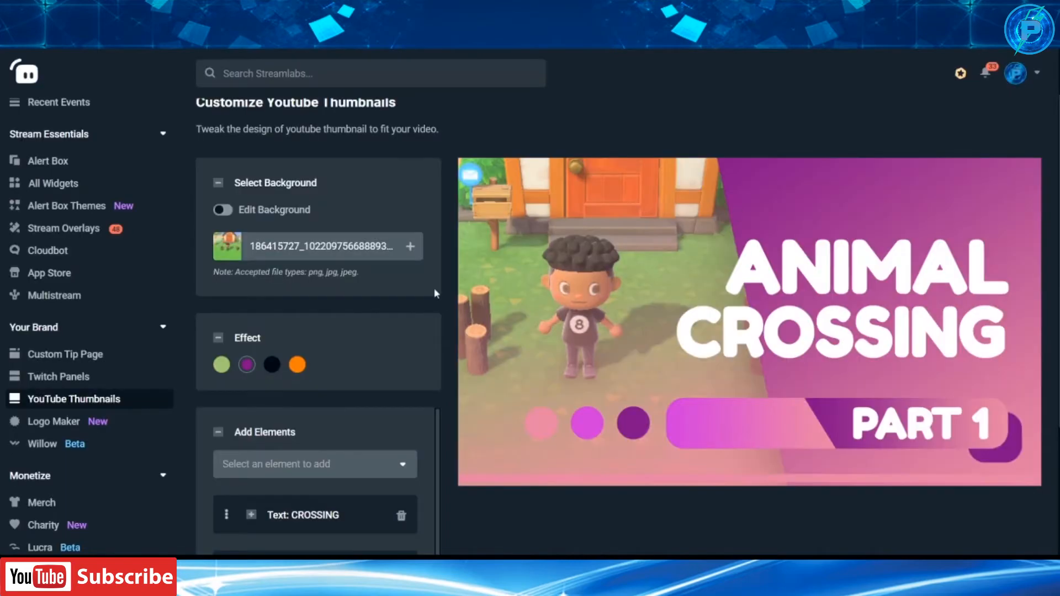
pyautogui.click(273, 366)
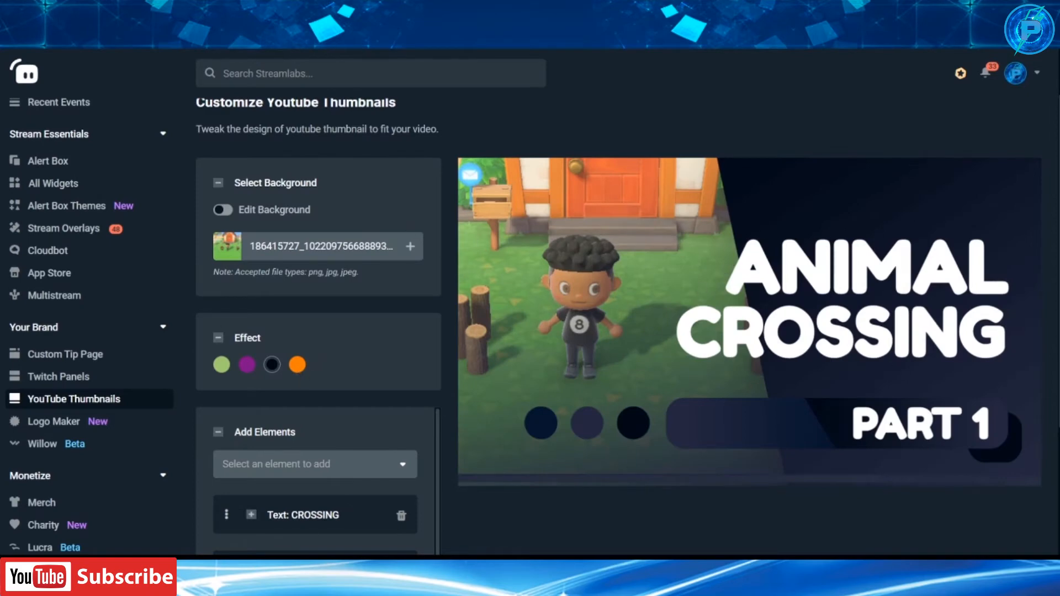
# Try the orange effect color on the thumbnail template and switch it to the green one.
pyautogui.click(298, 365)
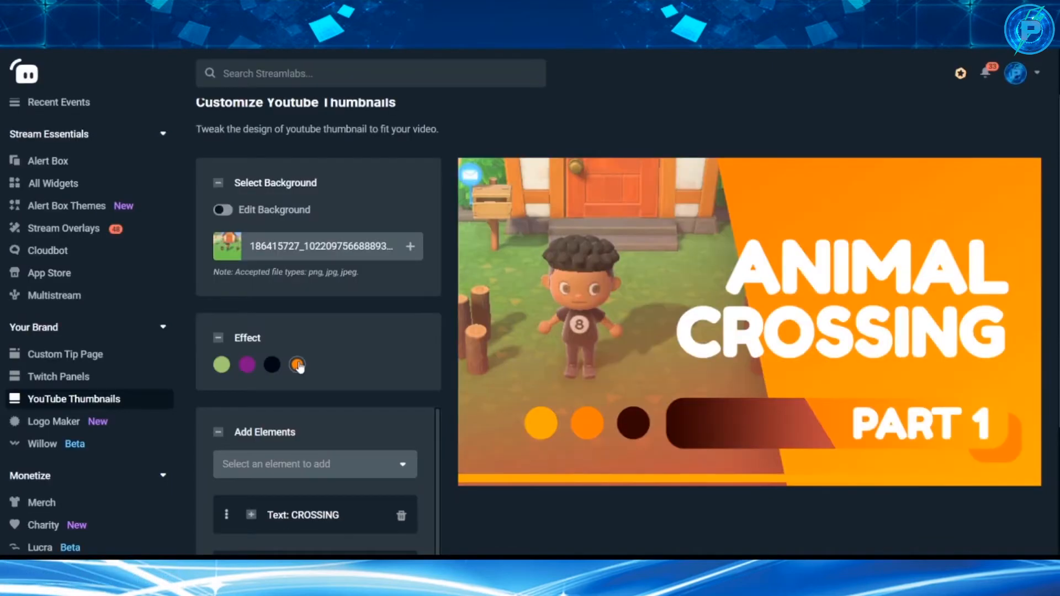
pyautogui.click(221, 366)
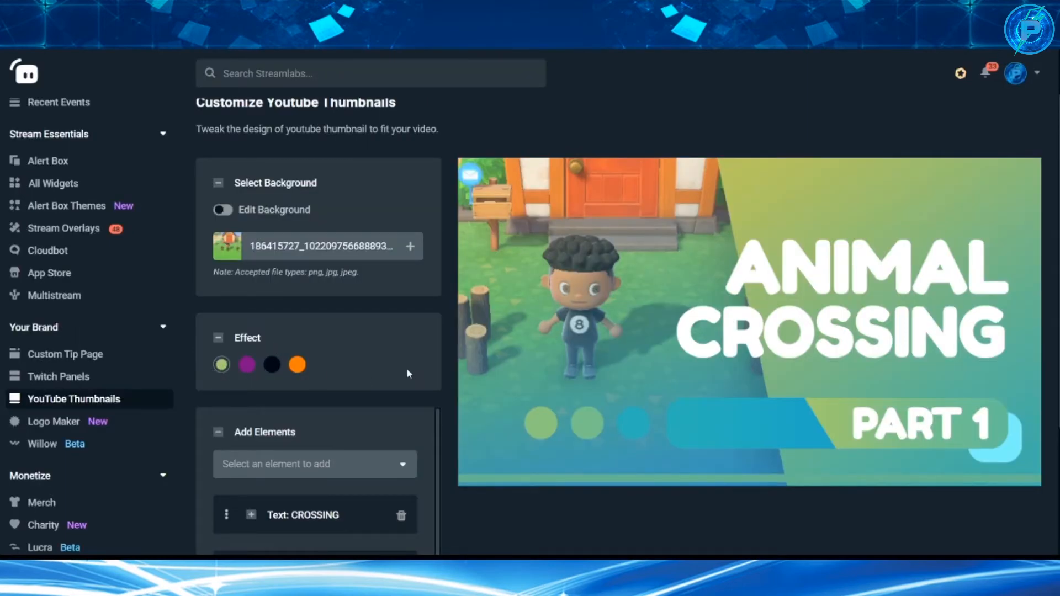
# Look over the thumbnail's element list and open the settings of the CROSSING text element.
pyautogui.scroll(-1, 299, 429)
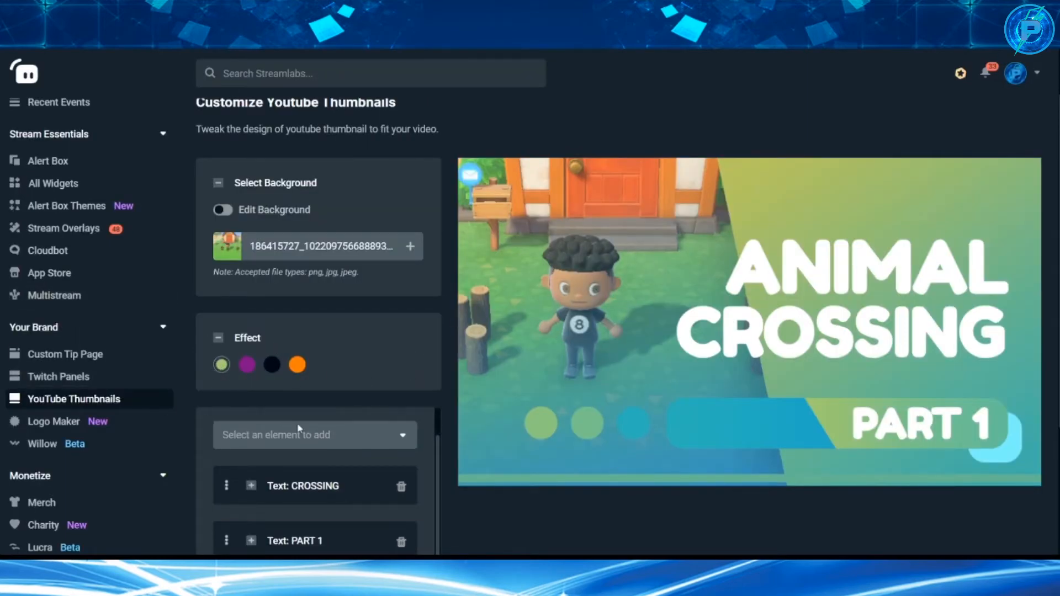
pyautogui.scroll(1, 362, 389)
pyautogui.scroll(-2, 359, 322)
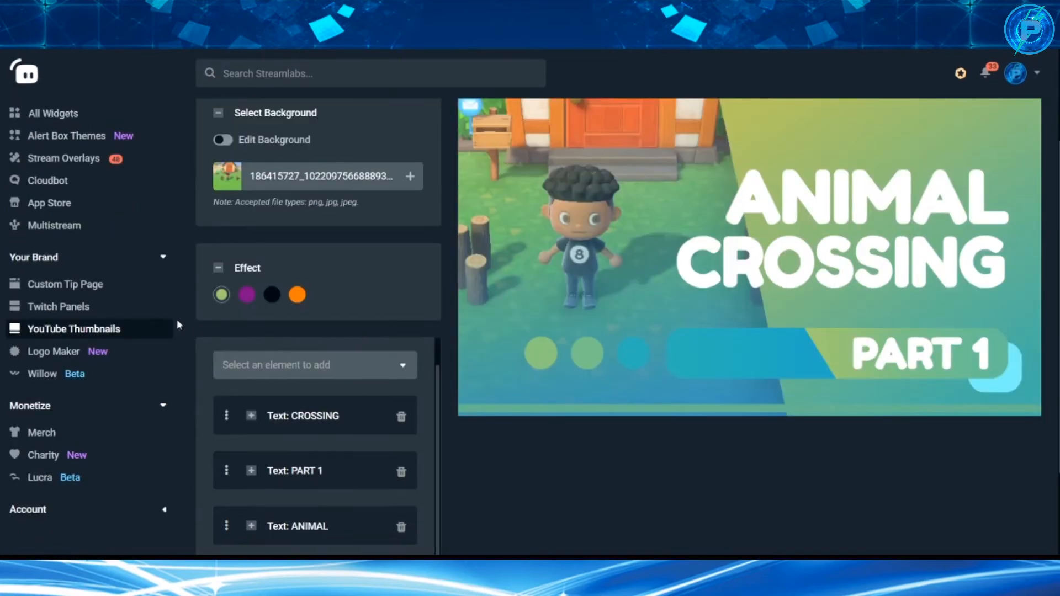
pyautogui.scroll(-2, 309, 354)
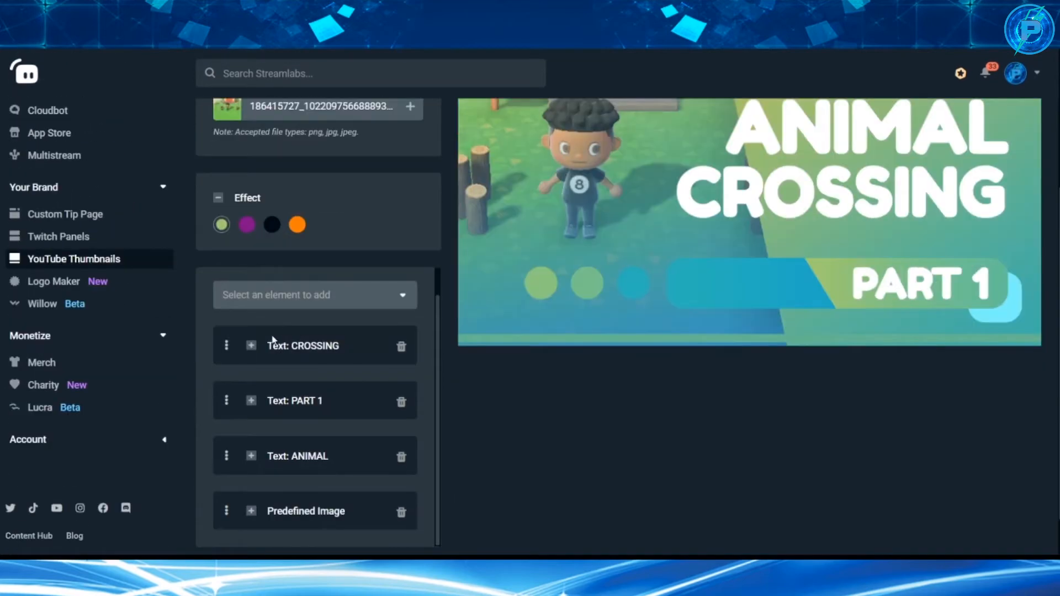
pyautogui.click(317, 344)
pyautogui.scroll(1, 328, 343)
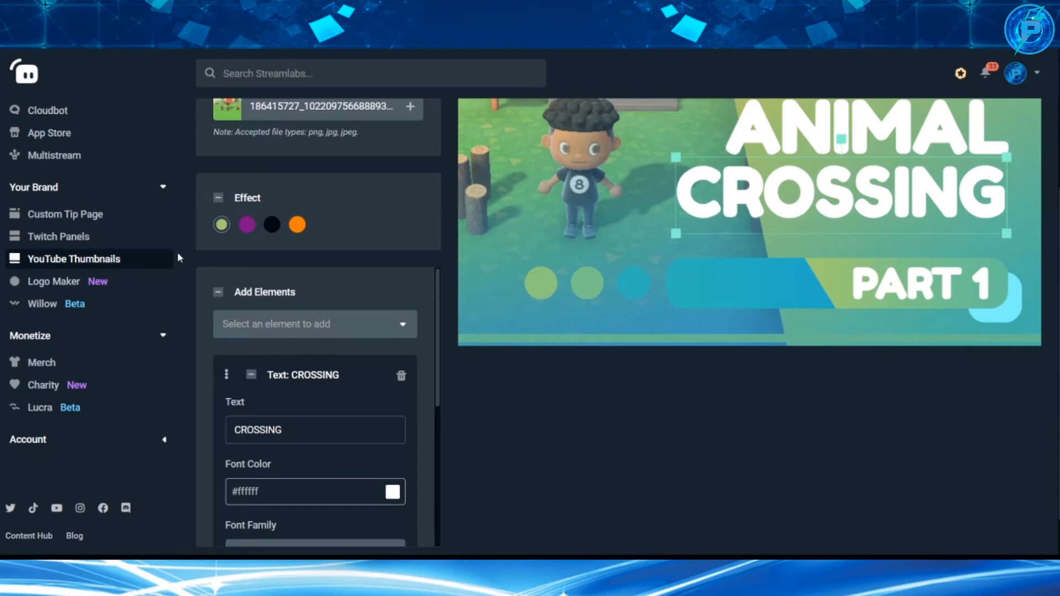
pyautogui.scroll(1, 266, 288)
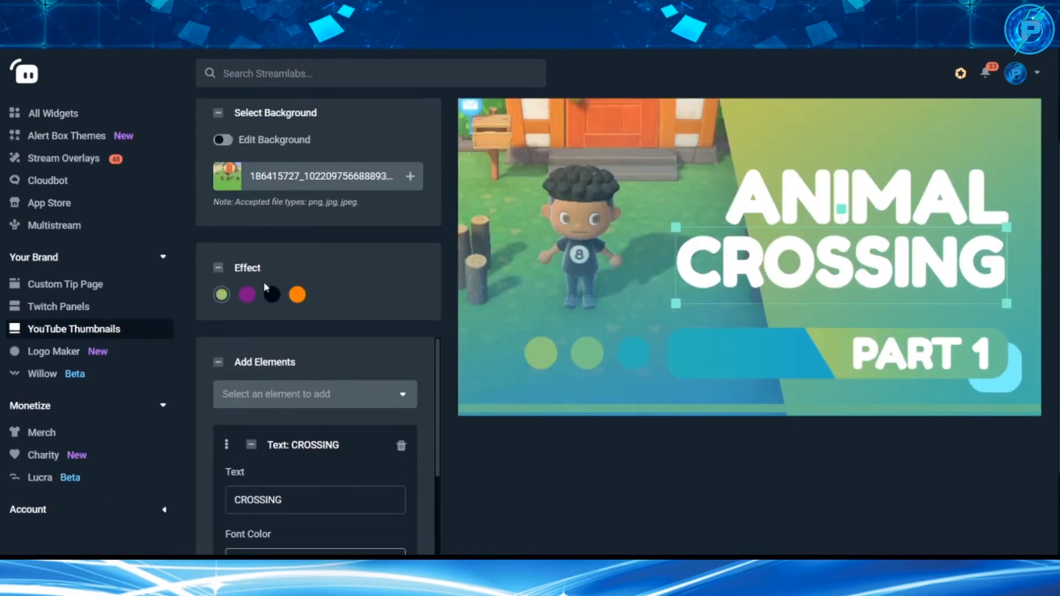
# Try an enlarged heart-eyes emoji in the thumbnail's lower-left corner and delete it.
pyautogui.click(355, 392)
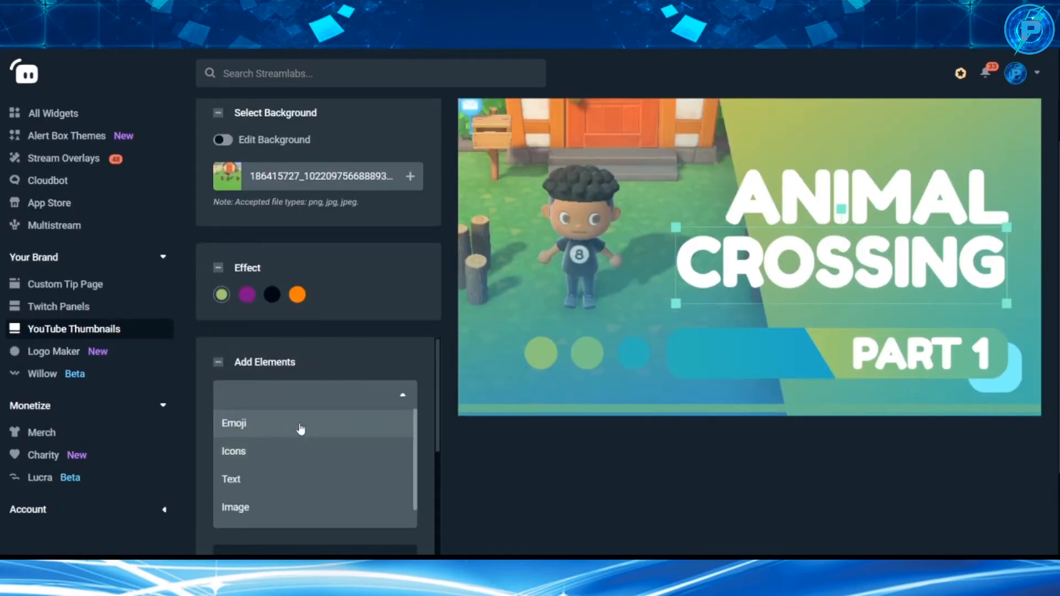
pyautogui.click(338, 423)
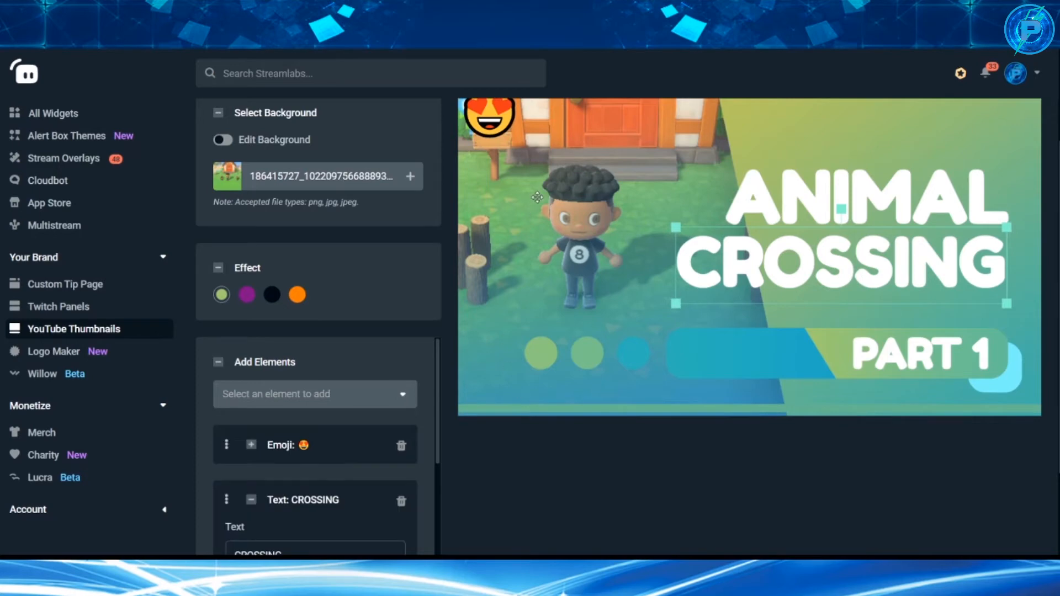
pyautogui.scroll(1, 536, 198)
pyautogui.moveTo(492, 190); pyautogui.dragTo(574, 272)
pyautogui.scroll(-1, 349, 498)
pyautogui.moveTo(553, 218); pyautogui.dragTo(503, 418)
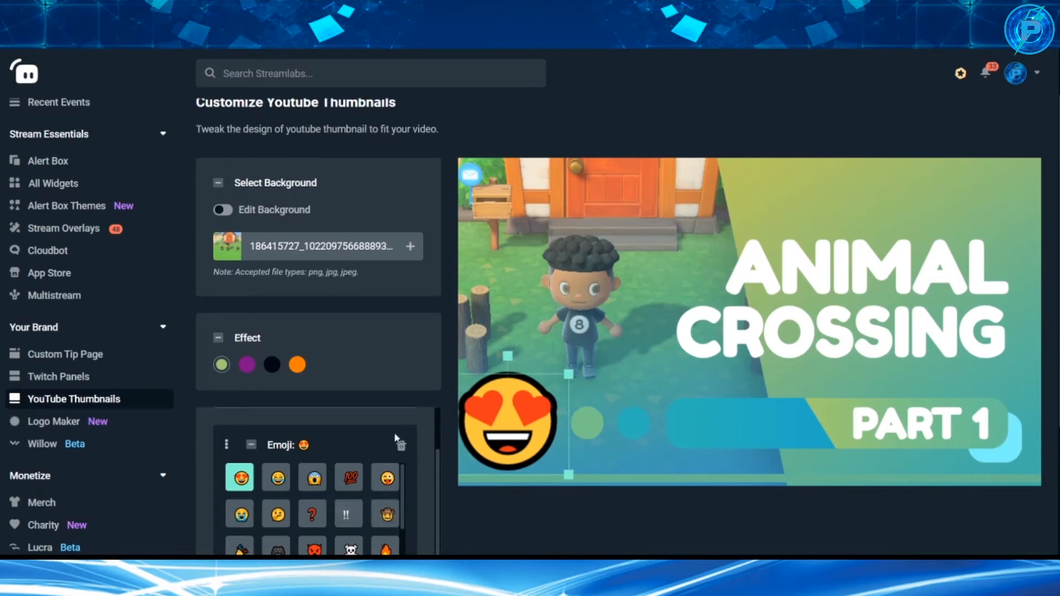
pyautogui.click(401, 447)
# Add an icon element with the Amazon logo and enlarge it beside the orange door.
pyautogui.scroll(-1, 310, 367)
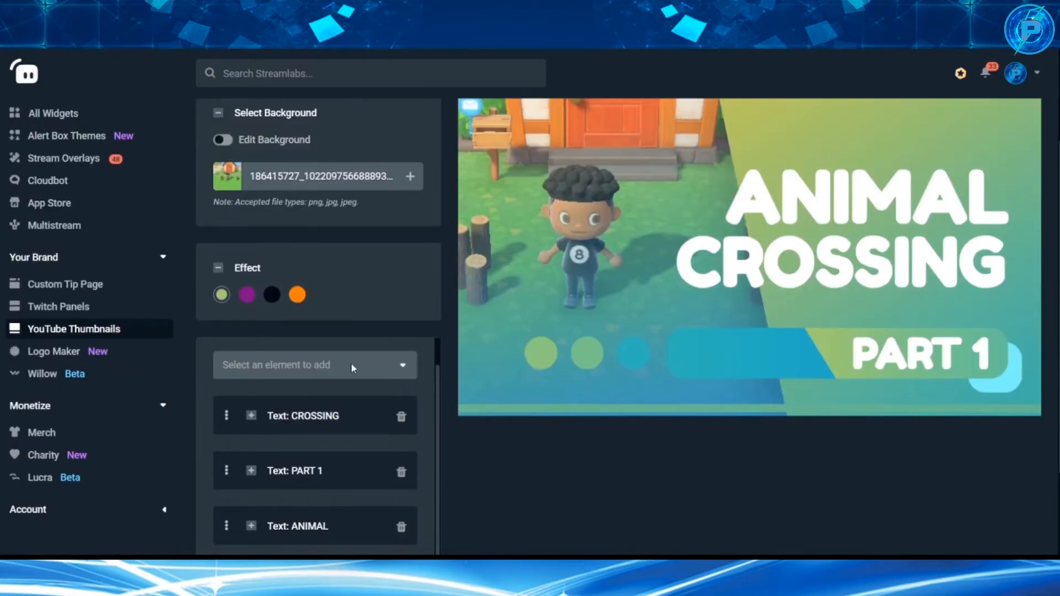
pyautogui.click(350, 362)
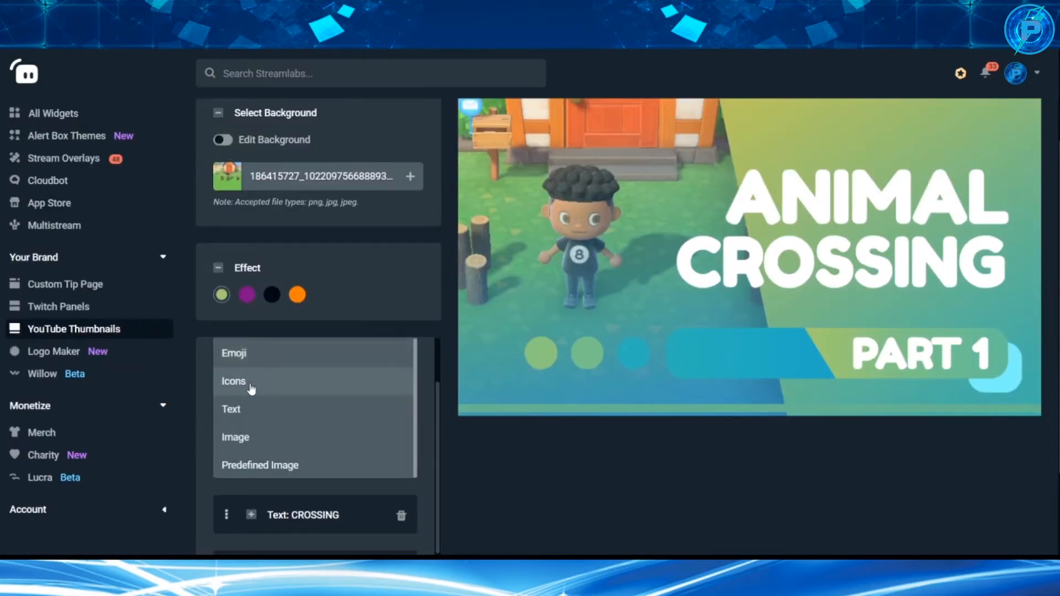
pyautogui.click(252, 381)
pyautogui.scroll(1, 484, 233)
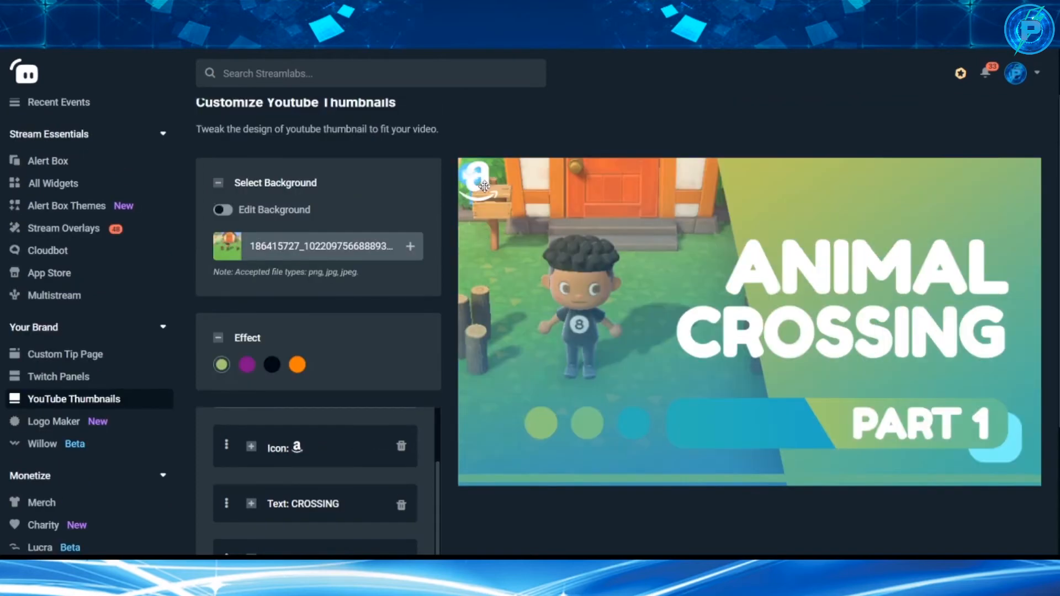
pyautogui.moveTo(484, 187); pyautogui.dragTo(562, 171)
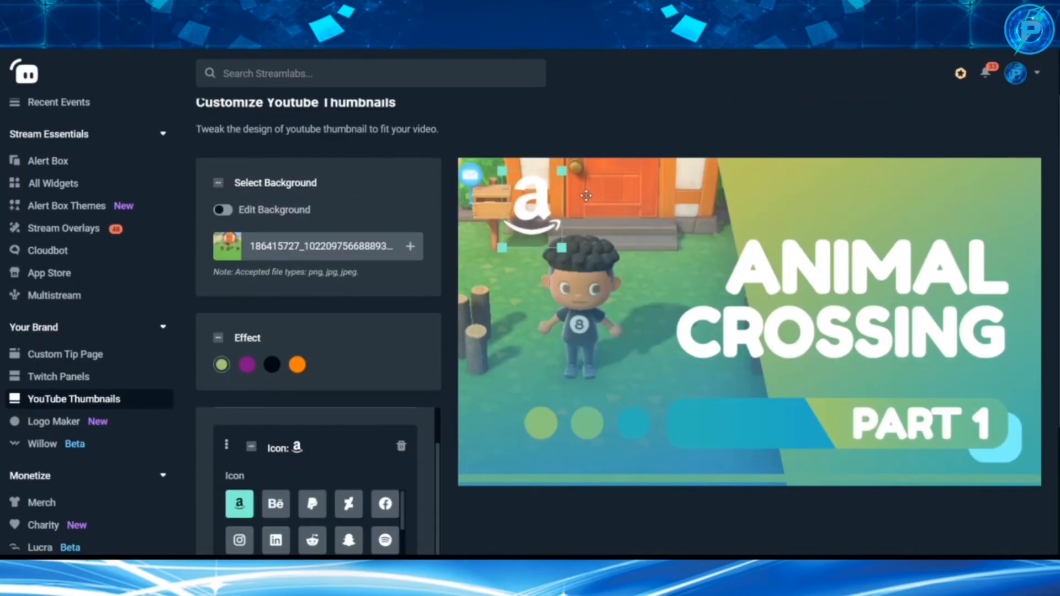
# Review the available icons, shift the Amazon icon down toward the character's head, and delete it.
pyautogui.scroll(-1, 323, 448)
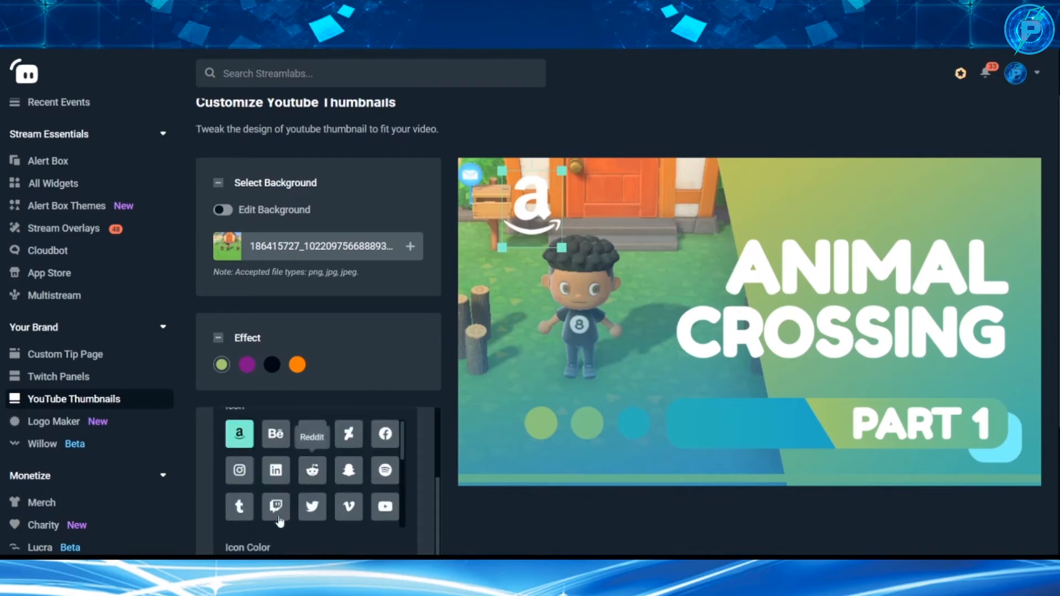
pyautogui.moveTo(531, 218); pyautogui.dragTo(559, 255)
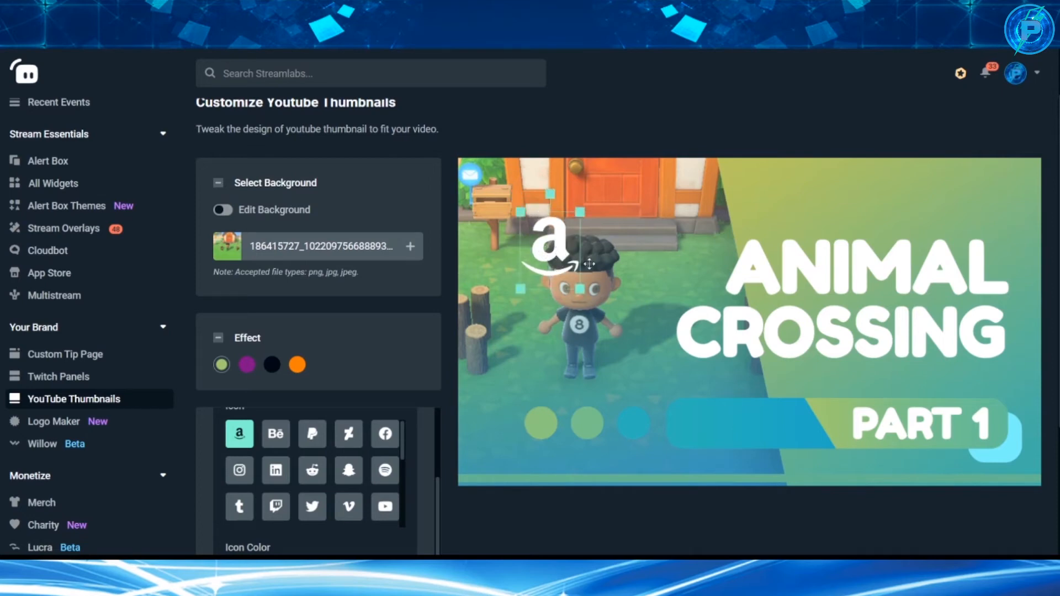
pyautogui.scroll(1, 589, 264)
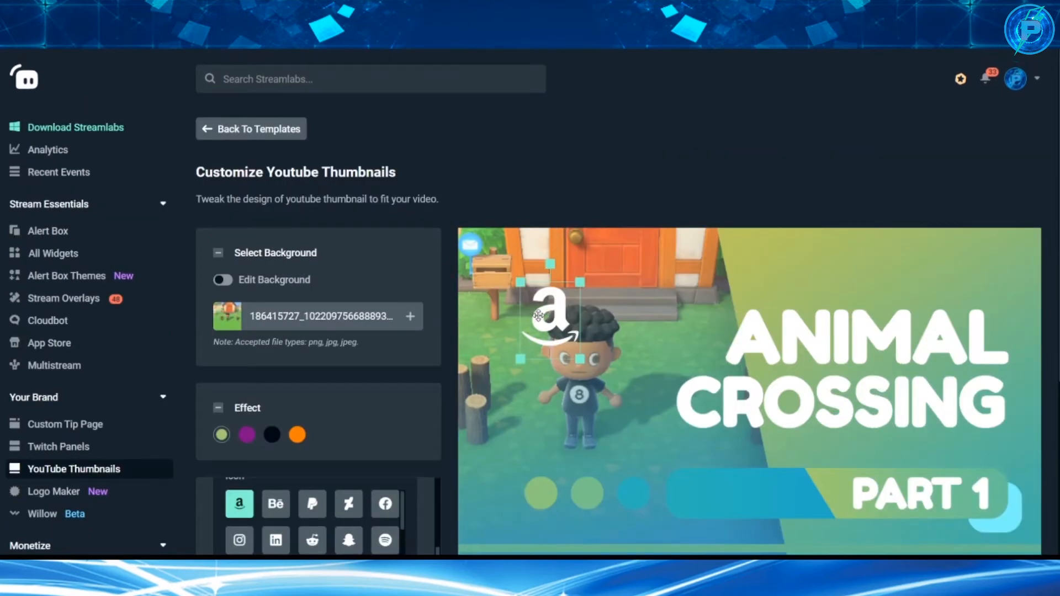
pyautogui.scroll(-1, 447, 348)
pyautogui.scroll(2, 426, 486)
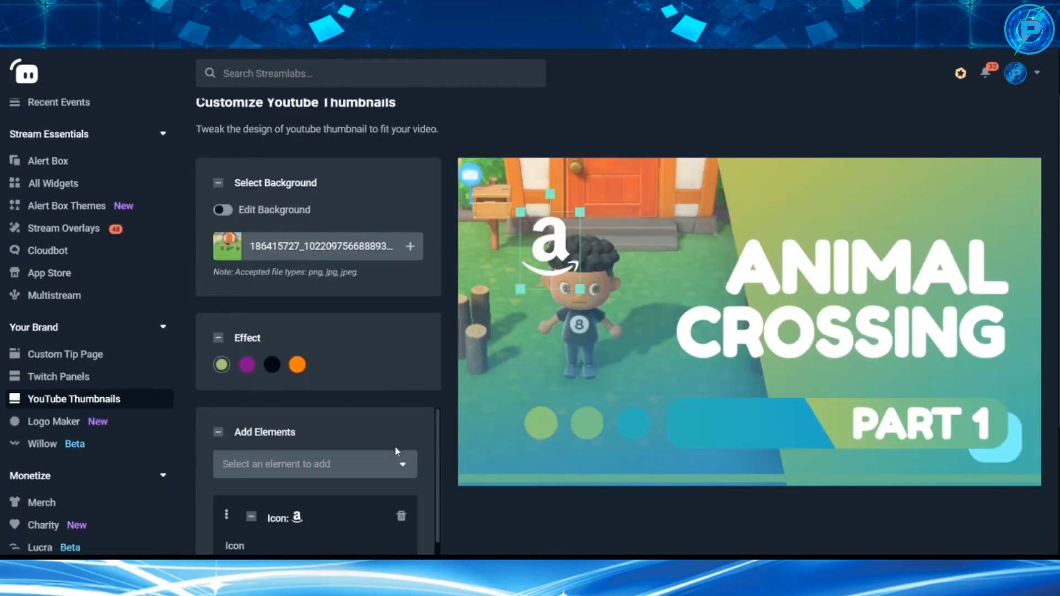
pyautogui.click(401, 517)
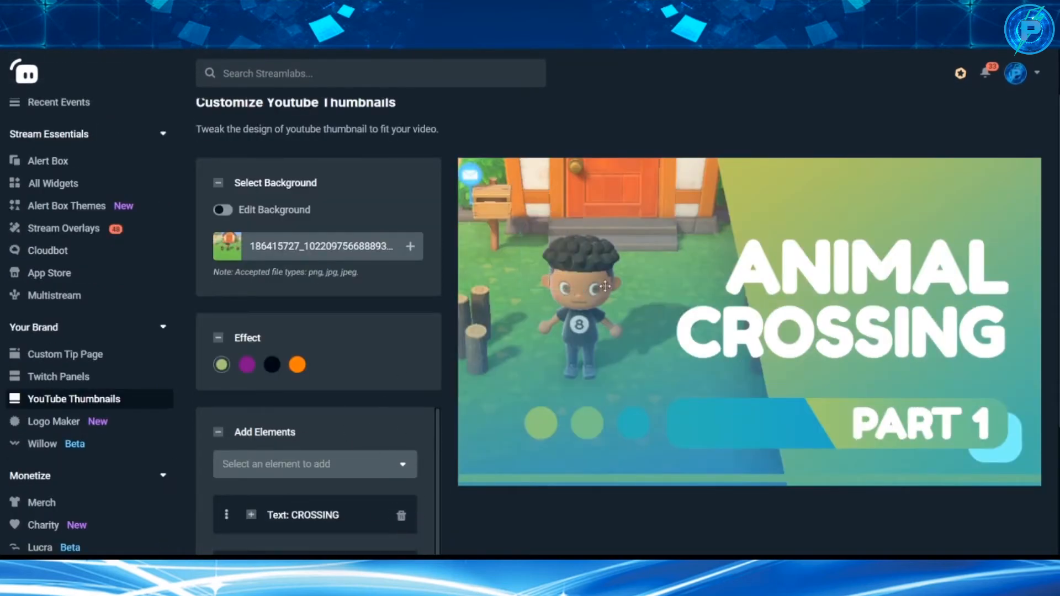
# Review the element types that can be added to the thumbnail without adding one.
pyautogui.scroll(-1, 629, 250)
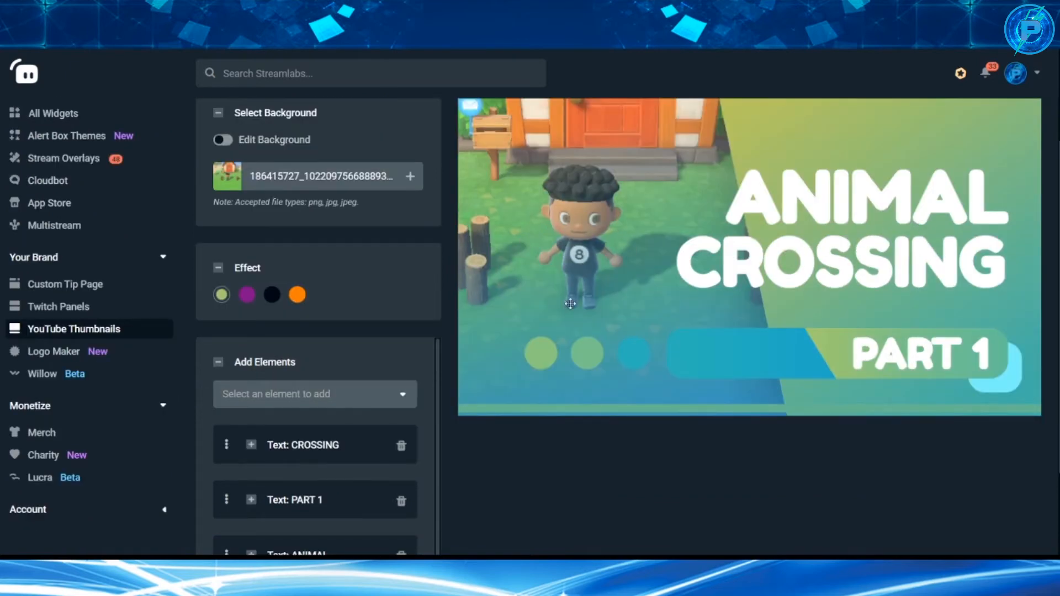
pyautogui.scroll(1, 609, 197)
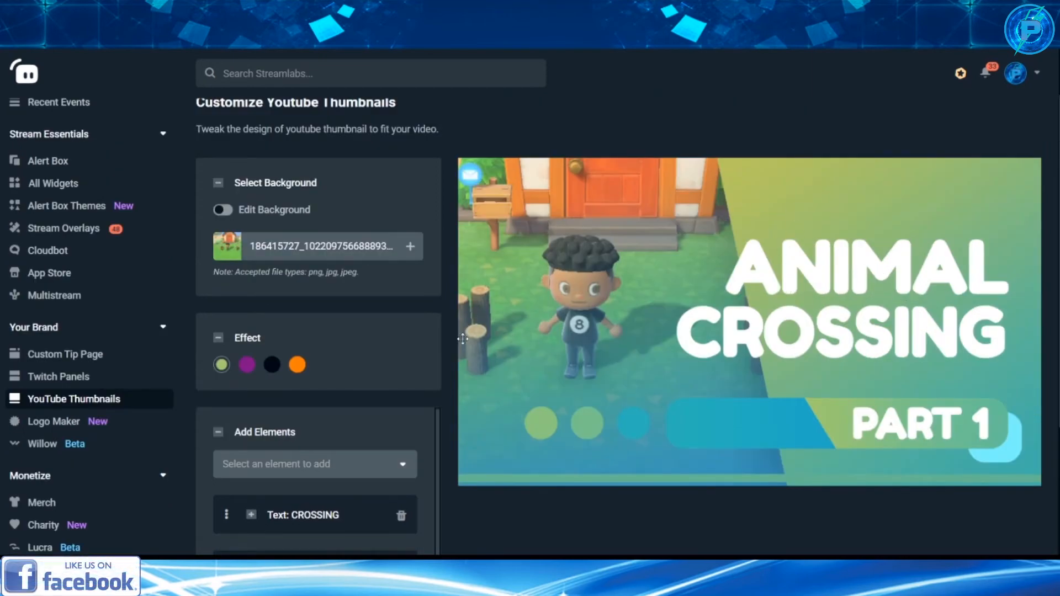
pyautogui.scroll(-1, 463, 339)
pyautogui.scroll(-1, 276, 425)
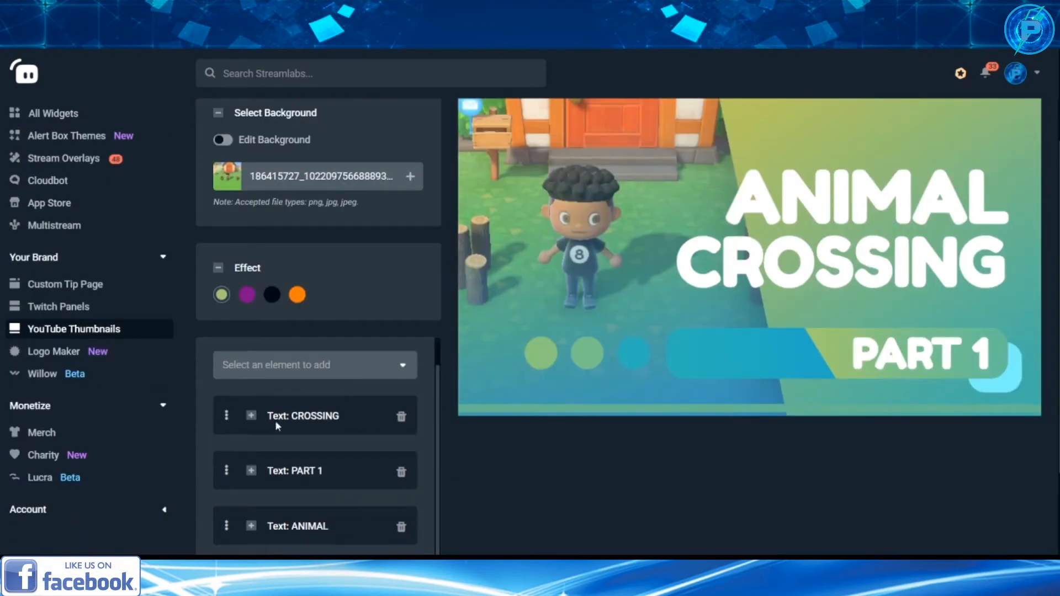
pyautogui.click(270, 365)
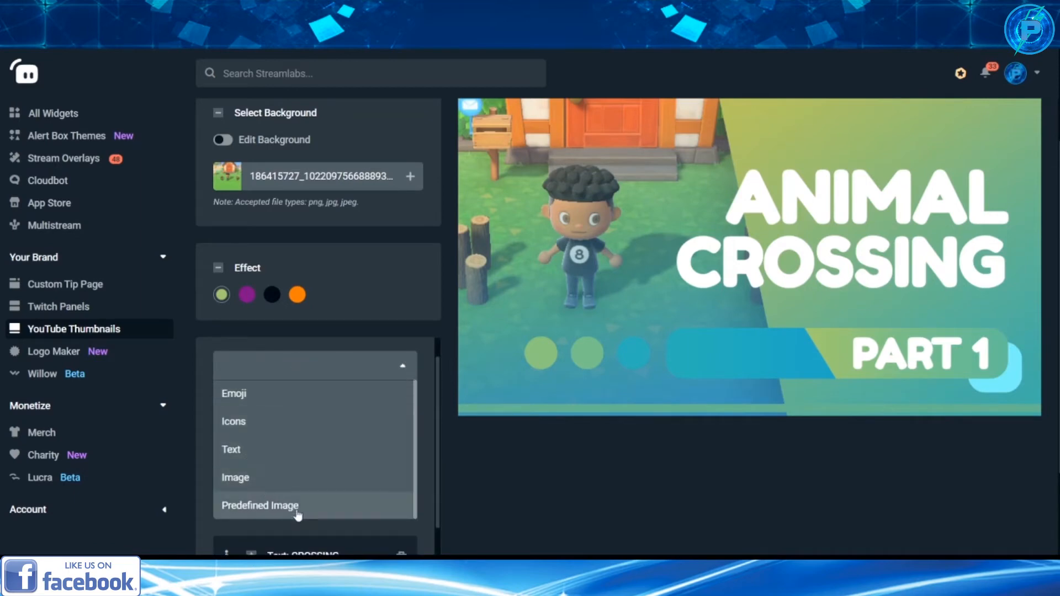
pyautogui.scroll(-2, 299, 511)
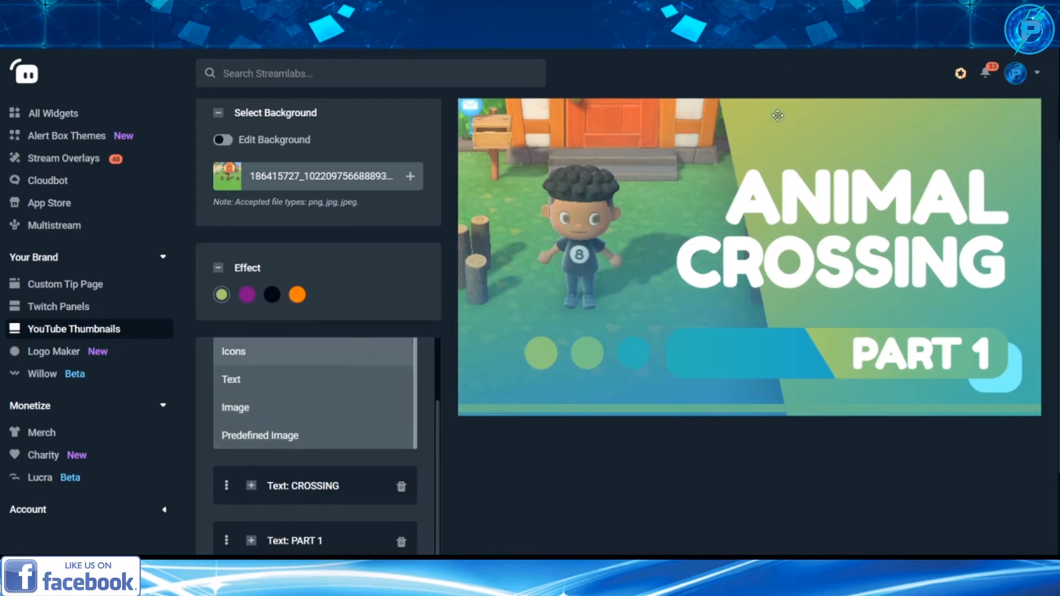
pyautogui.click(404, 336)
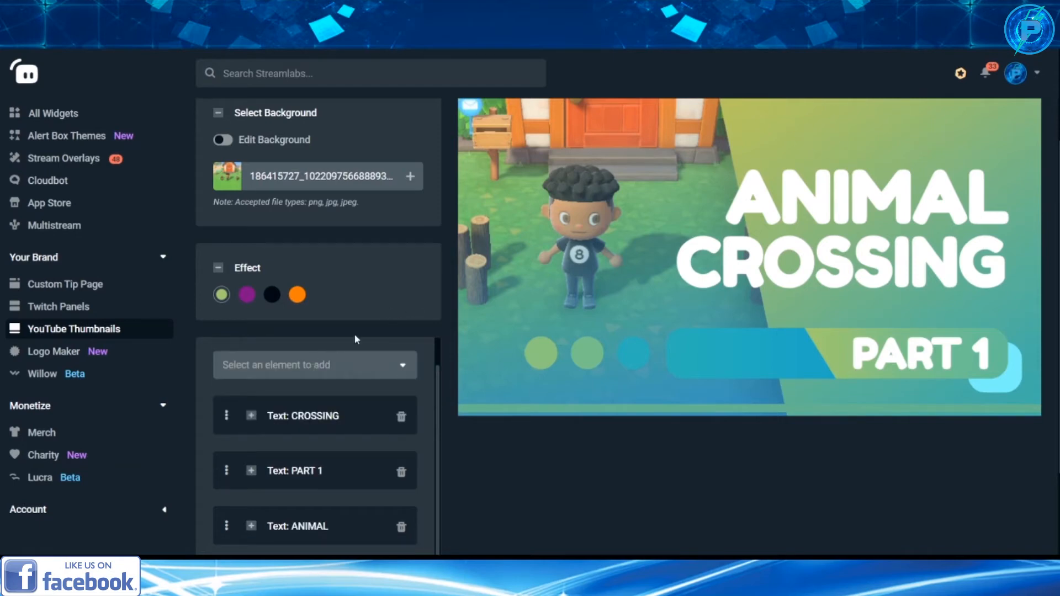
# Open the CROSSING text element, select its text, and examine its font color, family and weight settings.
pyautogui.scroll(1, 311, 357)
pyautogui.scroll(-2, 248, 389)
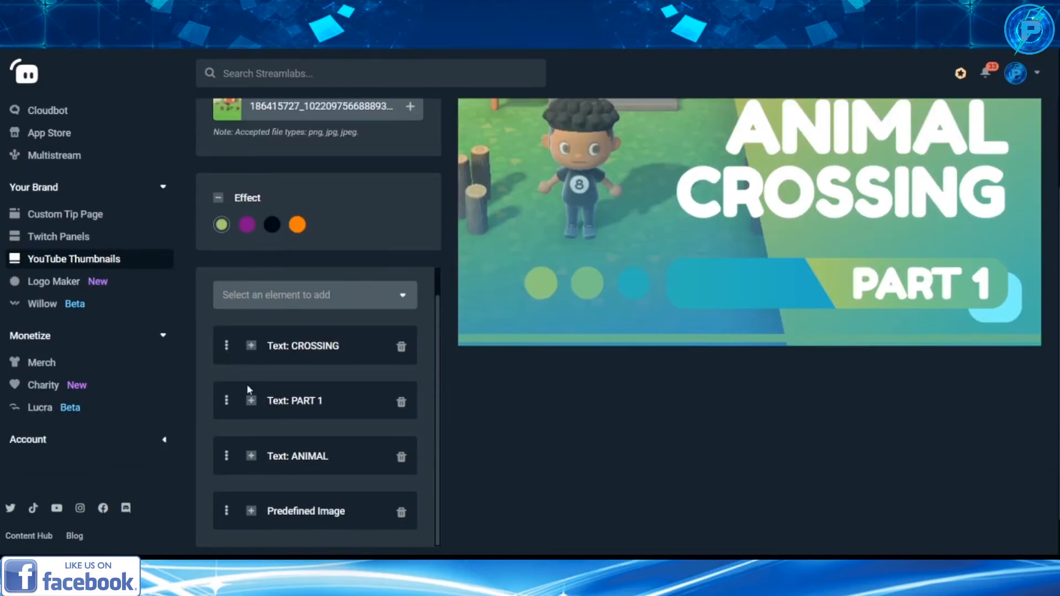
pyautogui.click(253, 346)
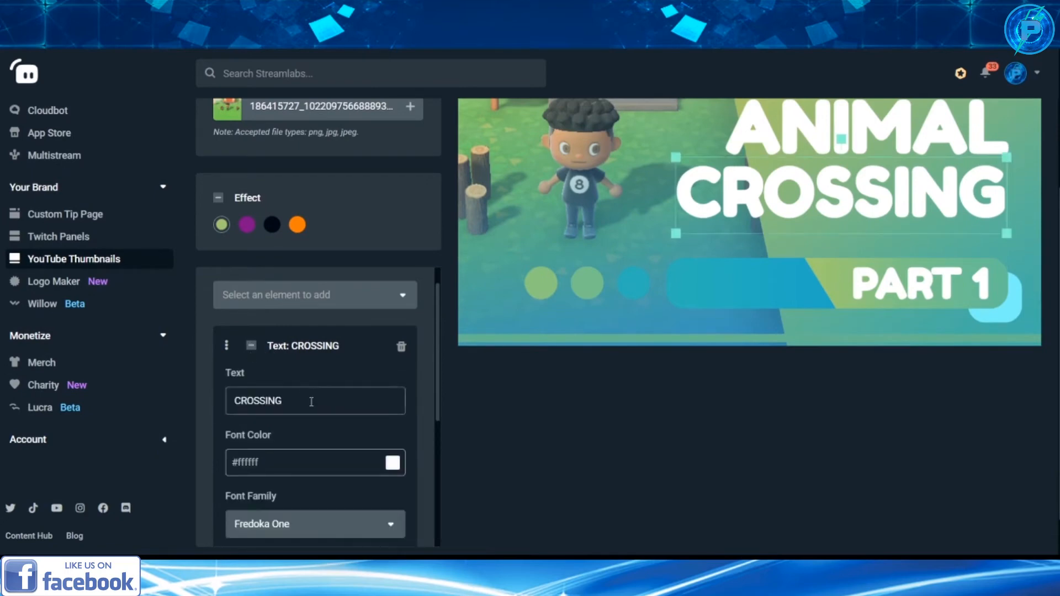
pyautogui.moveTo(311, 402); pyautogui.dragTo(234, 401)
pyautogui.scroll(1, 409, 356)
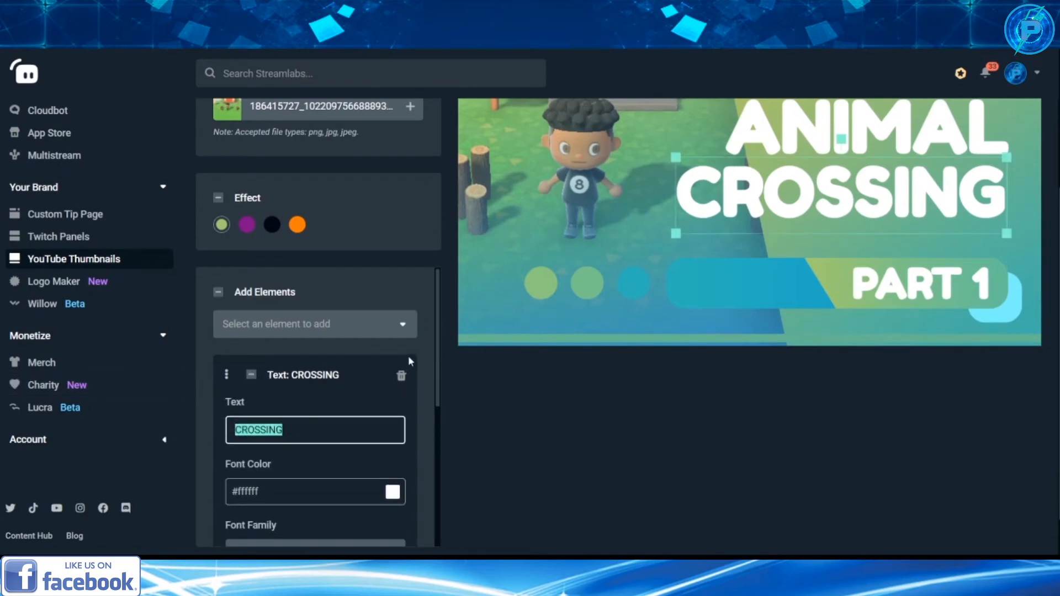
pyautogui.scroll(2, 353, 429)
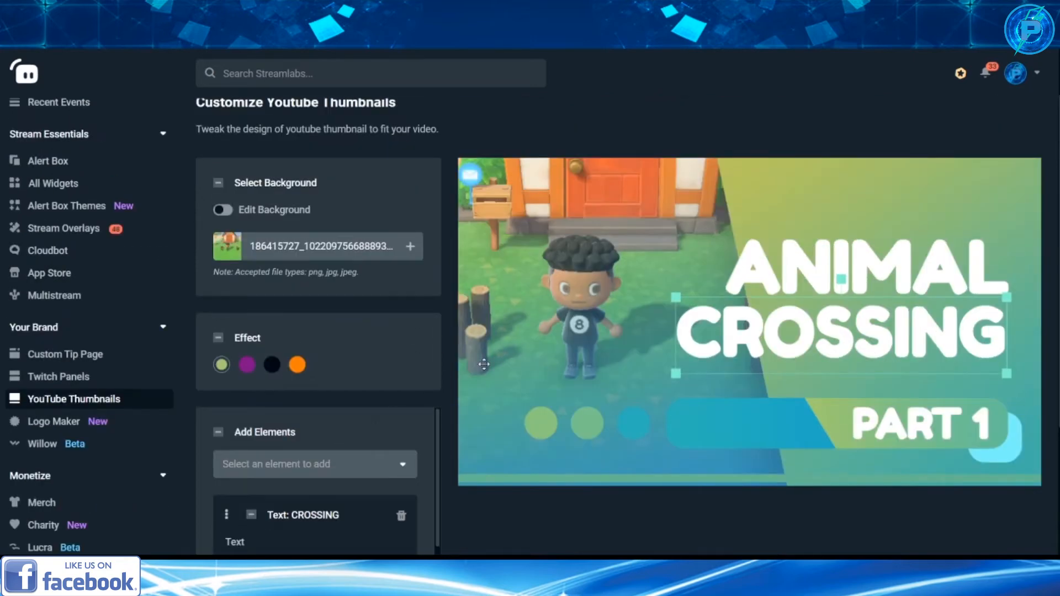
pyautogui.scroll(-1, 374, 375)
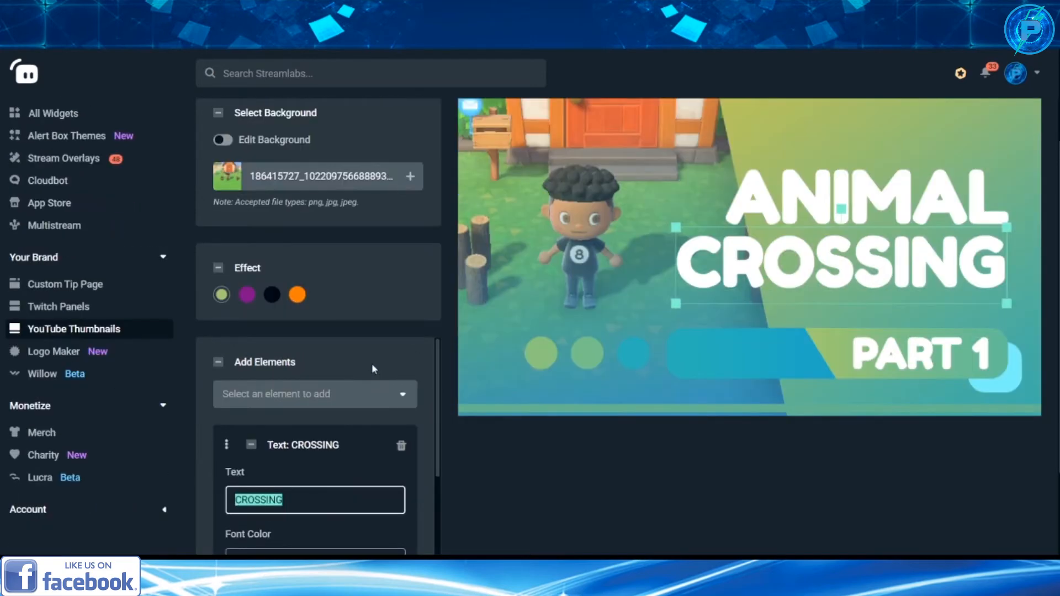
pyautogui.scroll(-3, 372, 369)
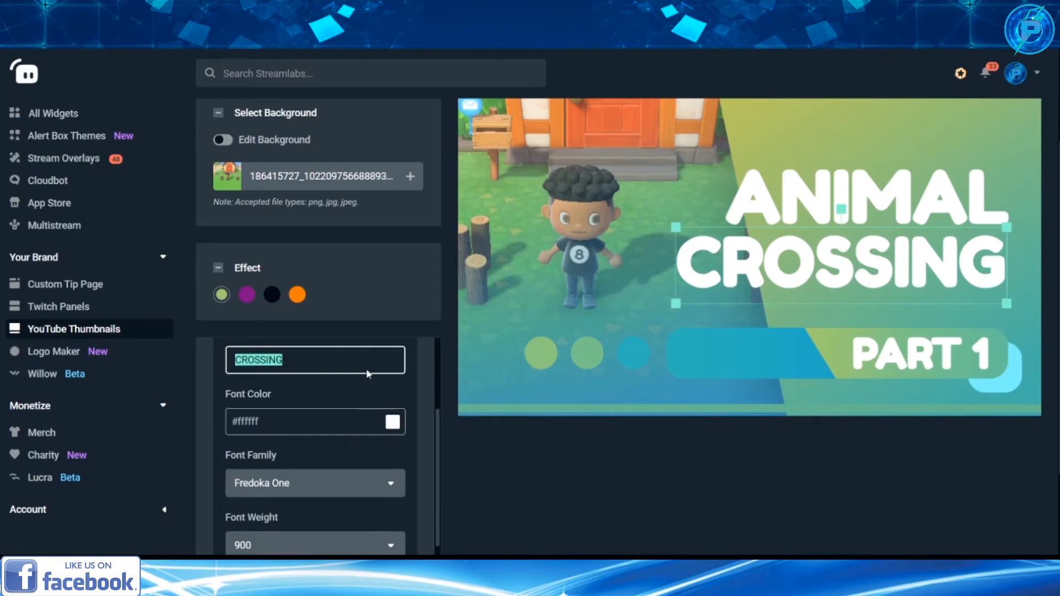
pyautogui.scroll(2, 365, 344)
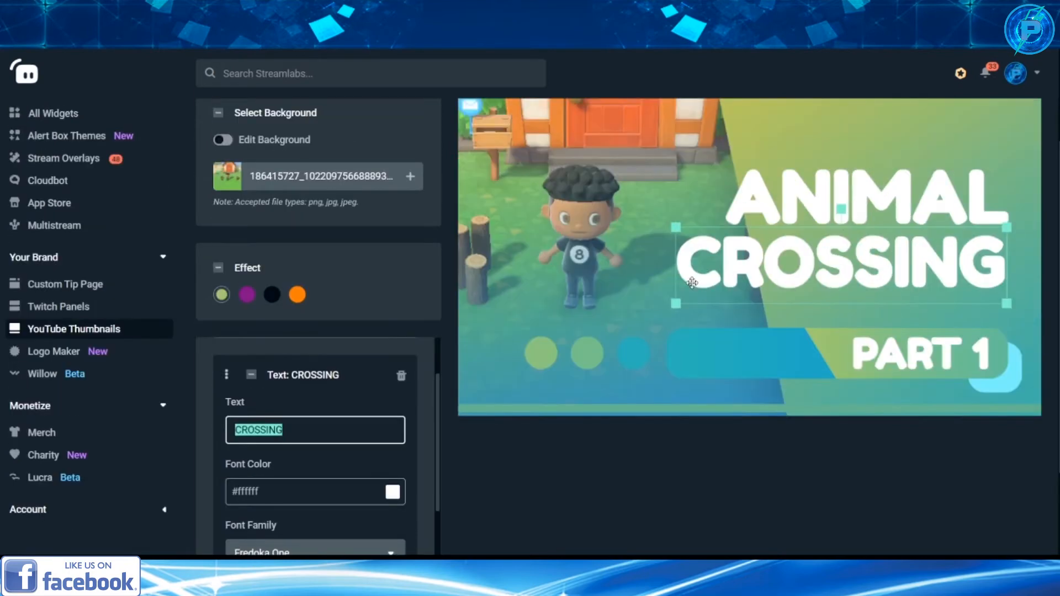
# Replace the PART 1 text in the thumbnail with "Be Right Back".
pyautogui.click(836, 186)
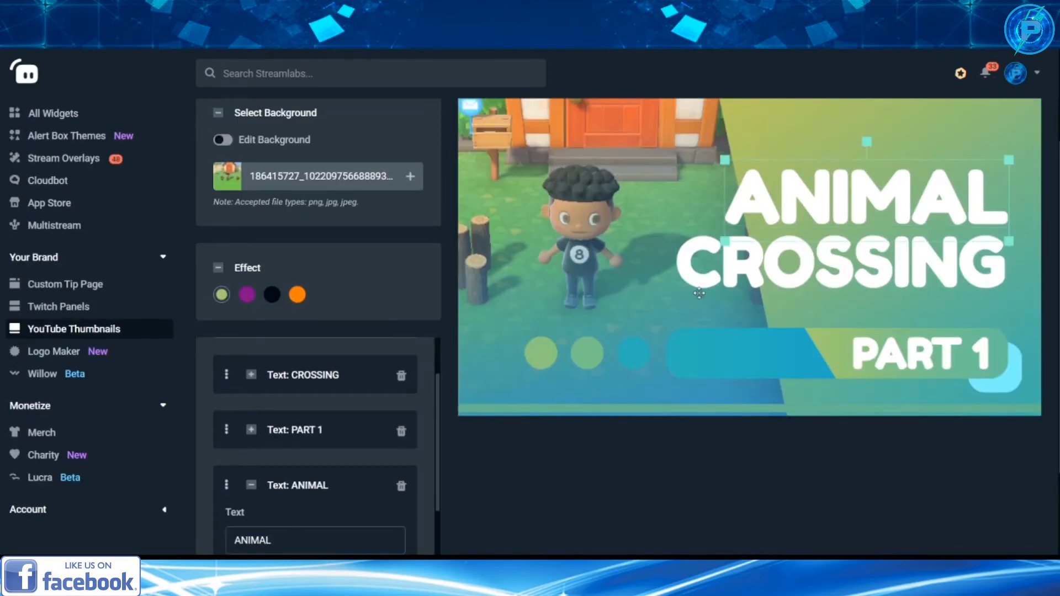
pyautogui.click(251, 430)
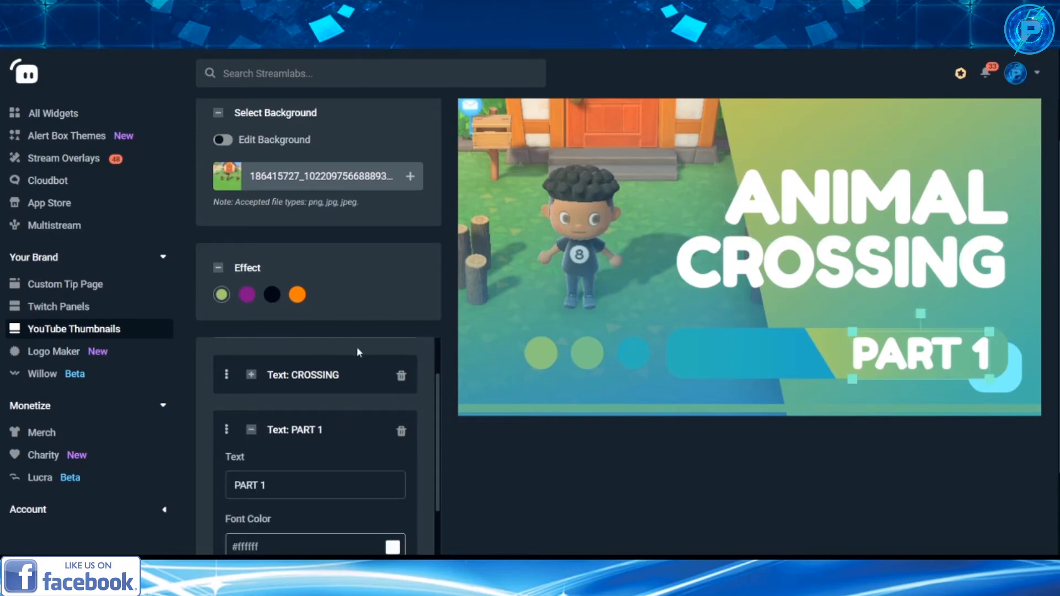
pyautogui.scroll(-1, 354, 364)
pyautogui.click(326, 417)
pyautogui.hotkey('ctrl', 'a')
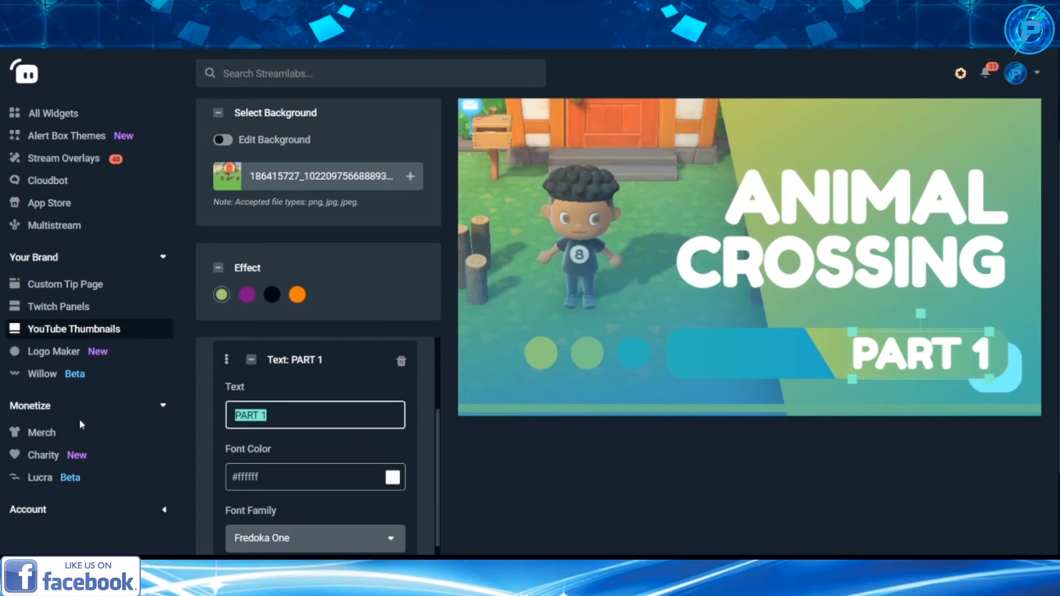
pyautogui.write('Be')
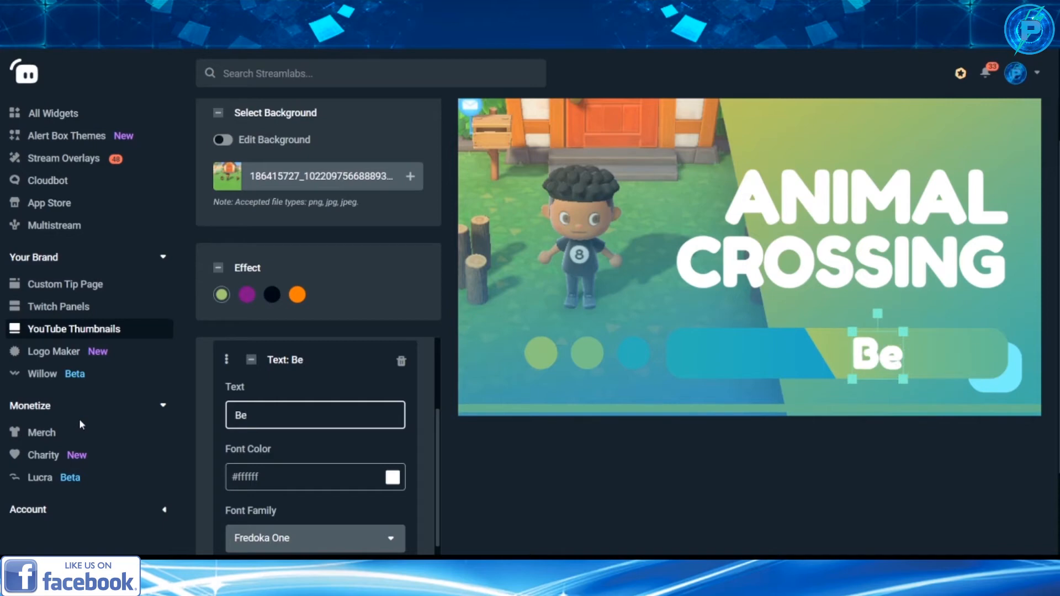
pyautogui.write(' Right')
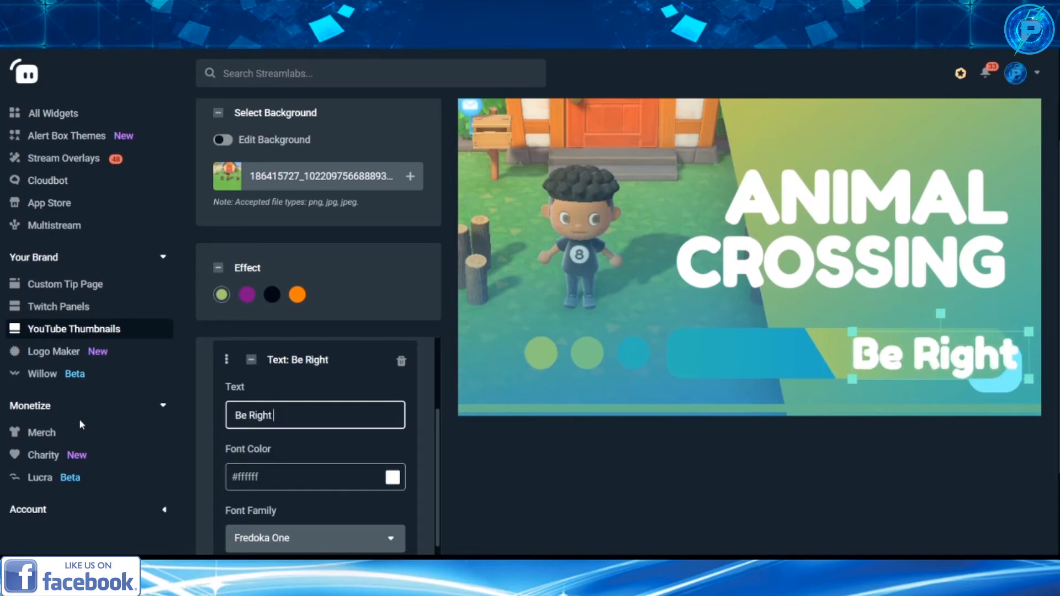
pyautogui.write(' back')
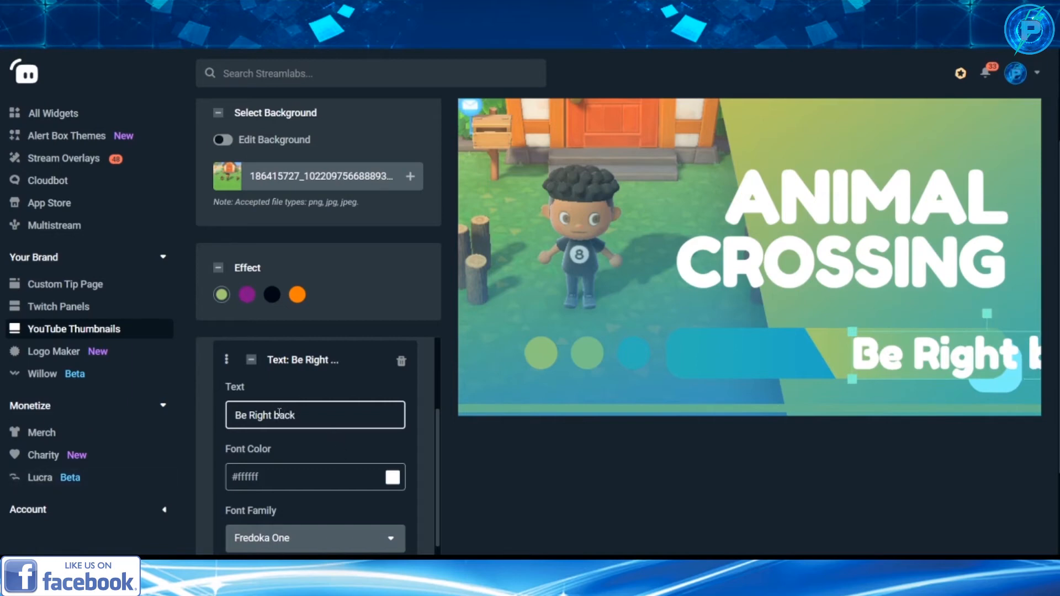
pyautogui.press('BackSpace')
pyautogui.press('BackSpace')
pyautogui.press('BackSpace')
pyautogui.press('BackSpace')
pyautogui.write('Back')
pyautogui.click(220, 383)
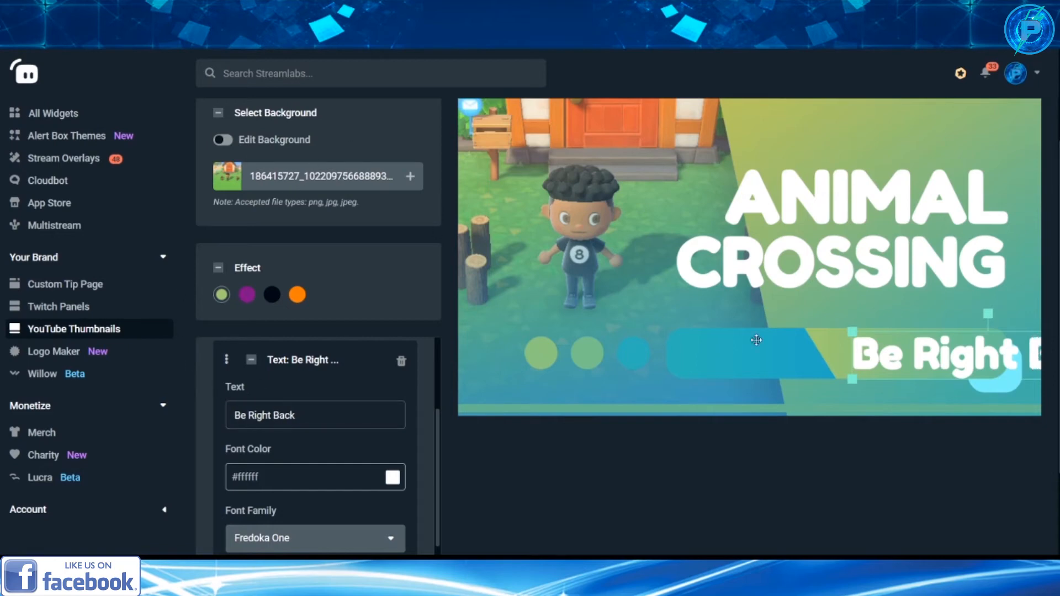
# Move the Be Right Back text left onto the blue and green bar and fine-tune its position there.
pyautogui.moveTo(892, 354); pyautogui.dragTo(764, 348)
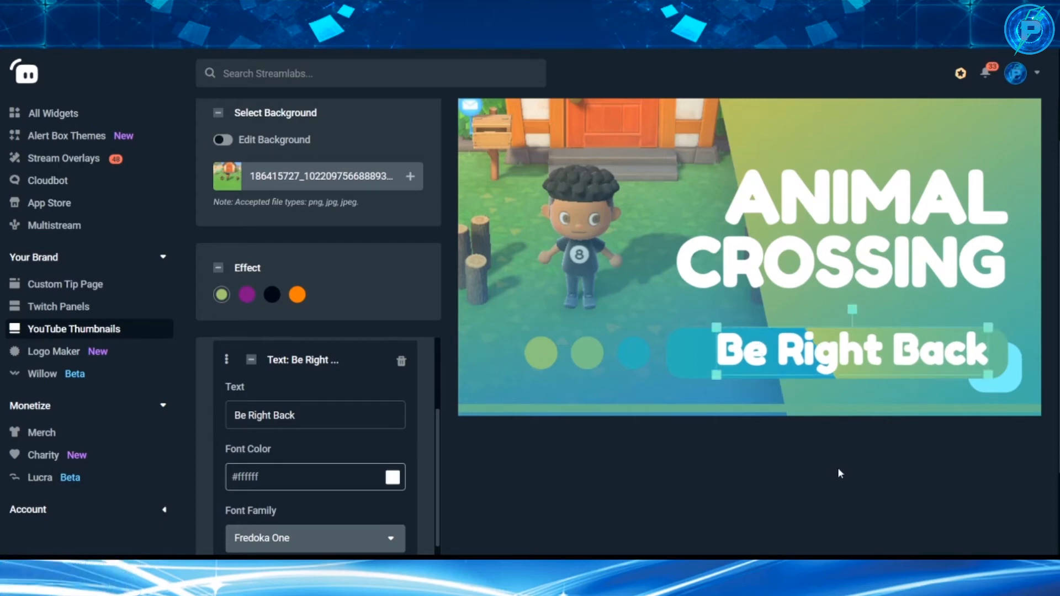
pyautogui.click(645, 393)
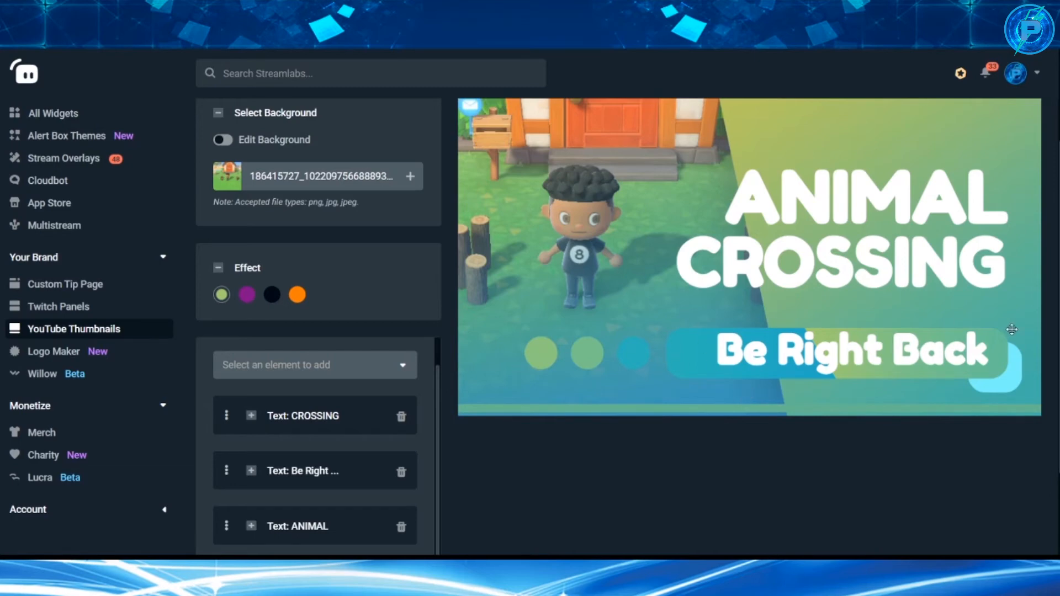
pyautogui.click(892, 353)
pyautogui.moveTo(897, 353); pyautogui.dragTo(893, 353)
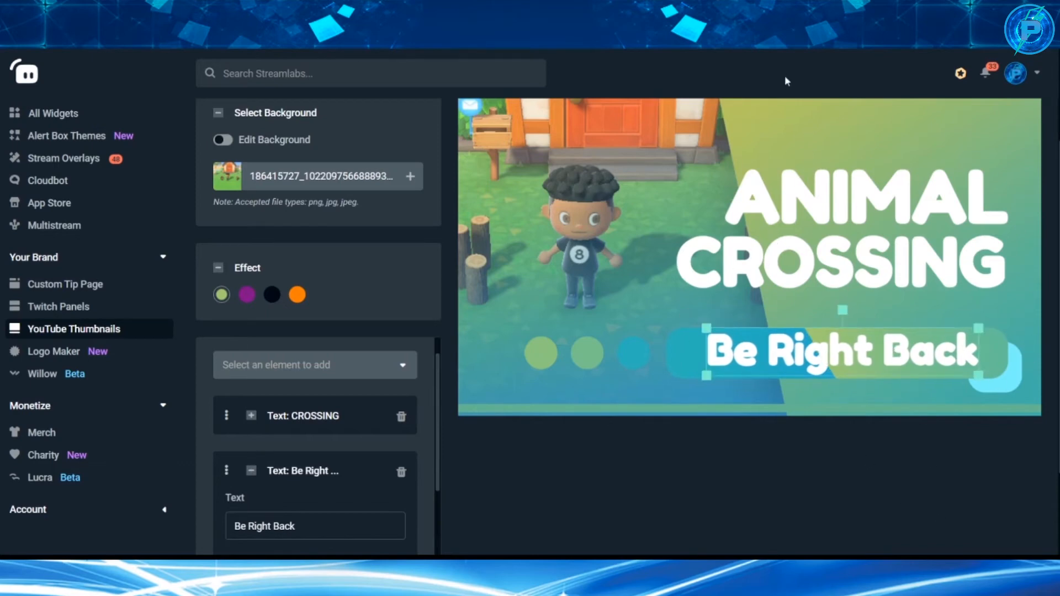
pyautogui.click(631, 312)
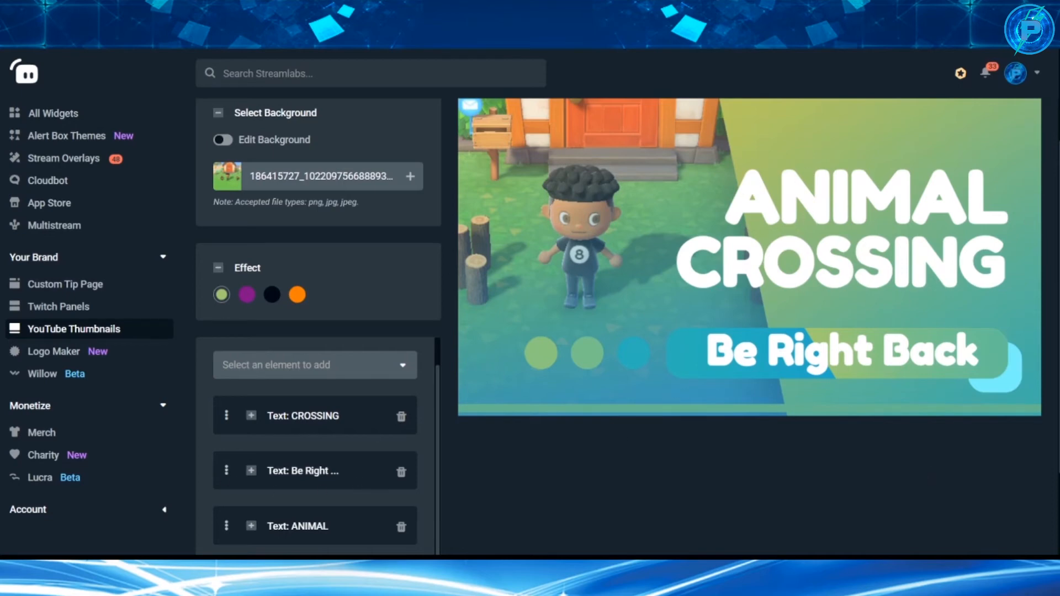
pyautogui.scroll(2, 985, 255)
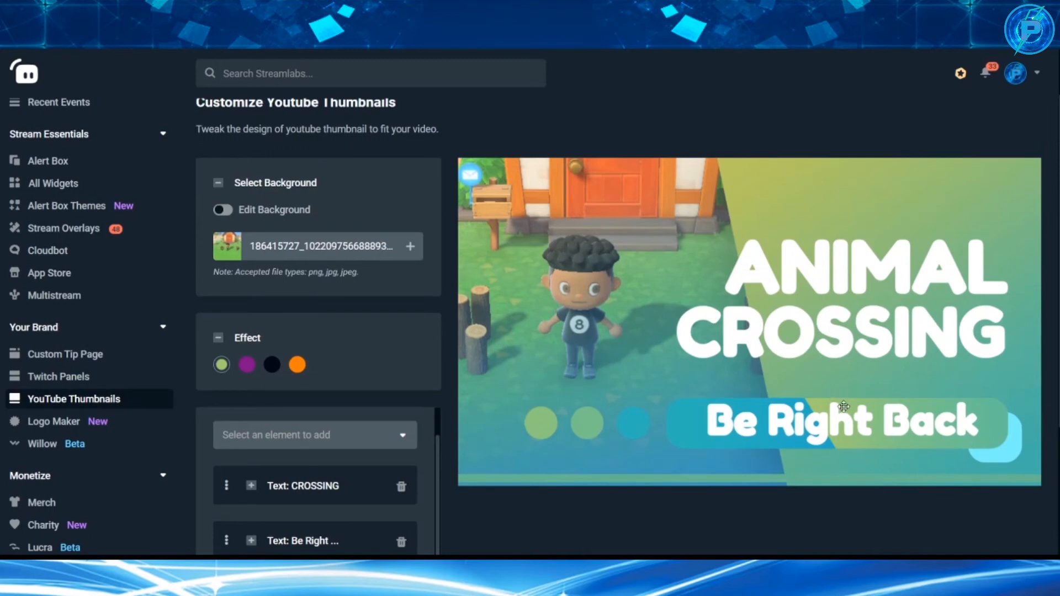
pyautogui.moveTo(855, 422); pyautogui.dragTo(849, 422)
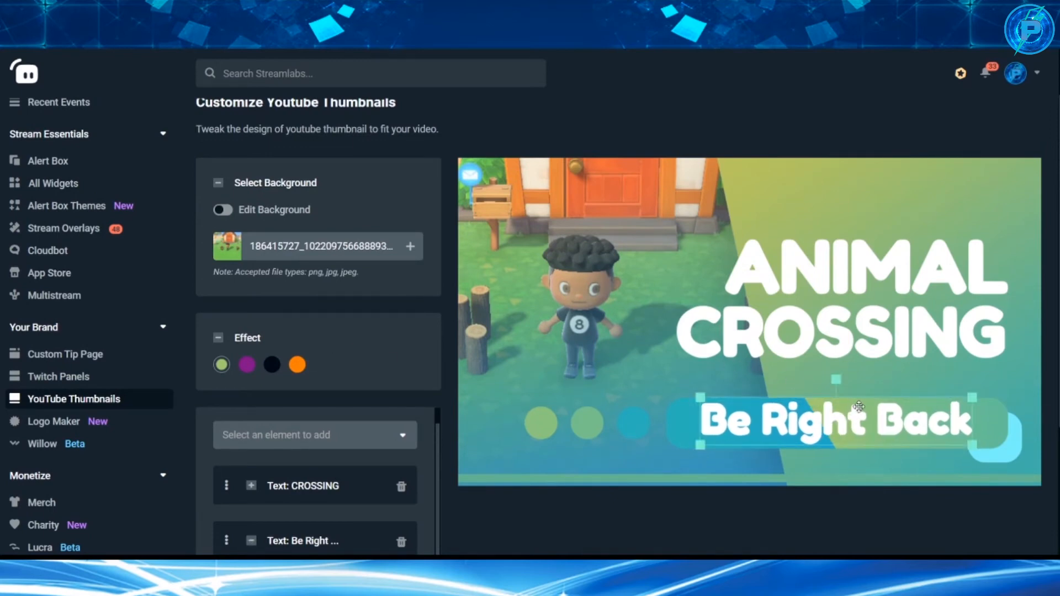
pyautogui.moveTo(854, 421); pyautogui.dragTo(855, 421)
# Examine the thumbnail preview and select the predefined bar image to inspect its entry in the element list.
pyautogui.scroll(-1, 821, 292)
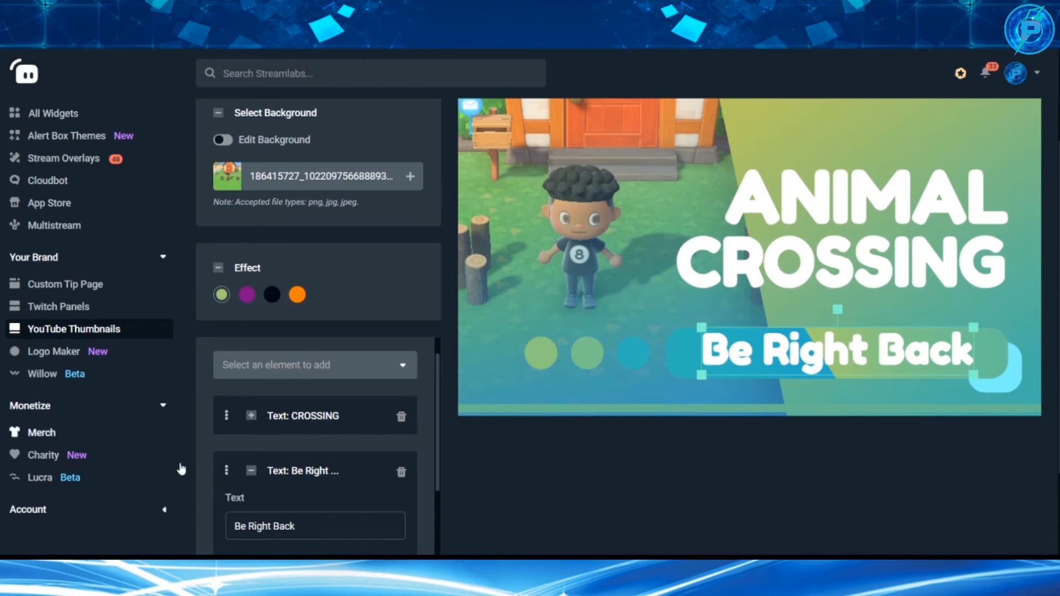
pyautogui.scroll(-1, 278, 493)
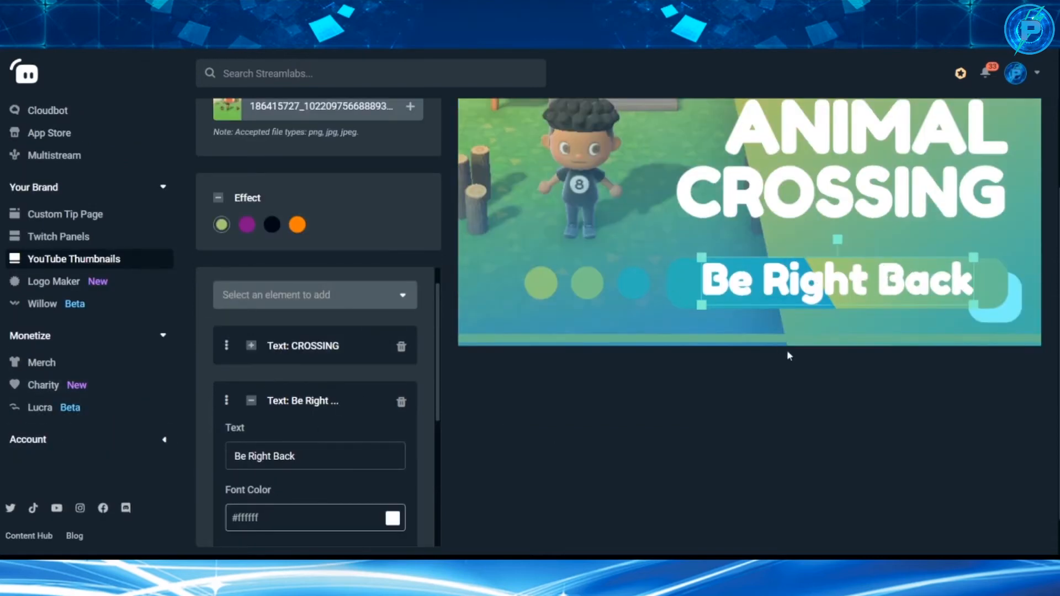
pyautogui.scroll(1, 790, 356)
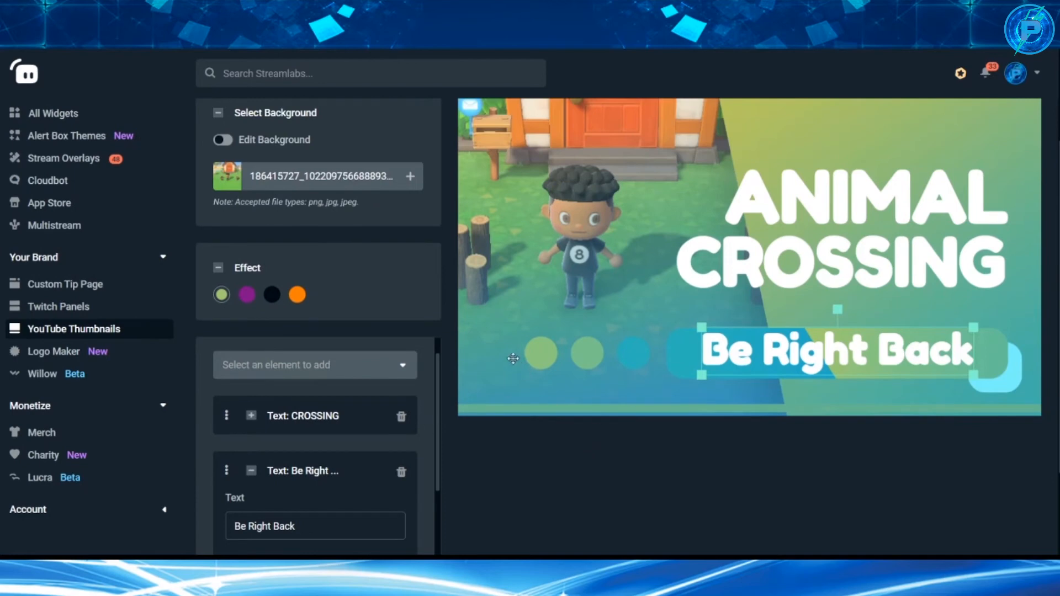
pyautogui.scroll(1, 537, 418)
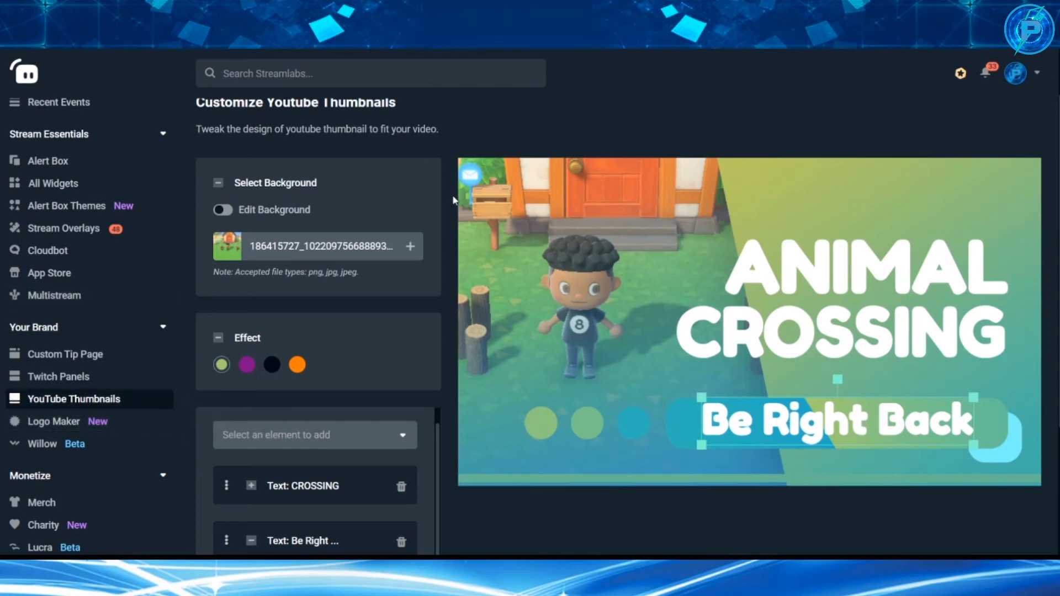
pyautogui.scroll(2, 298, 191)
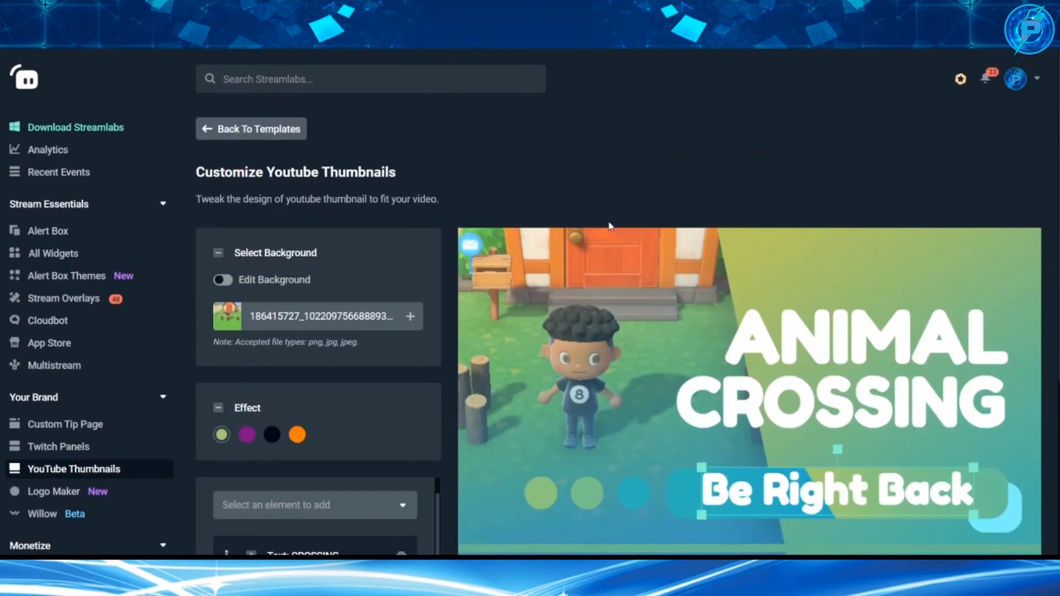
pyautogui.scroll(-3, 412, 282)
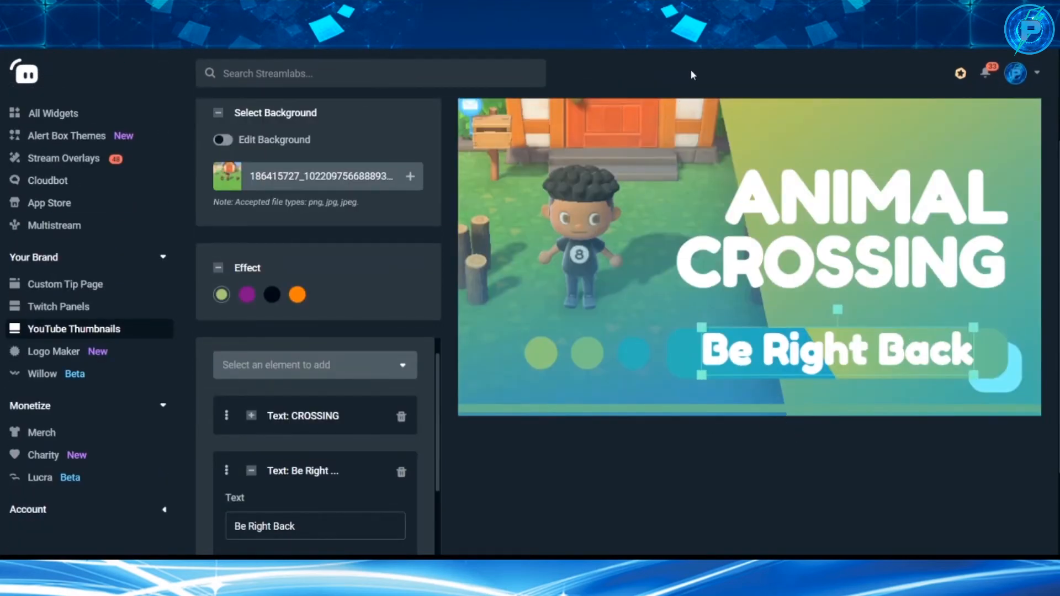
pyautogui.click(678, 357)
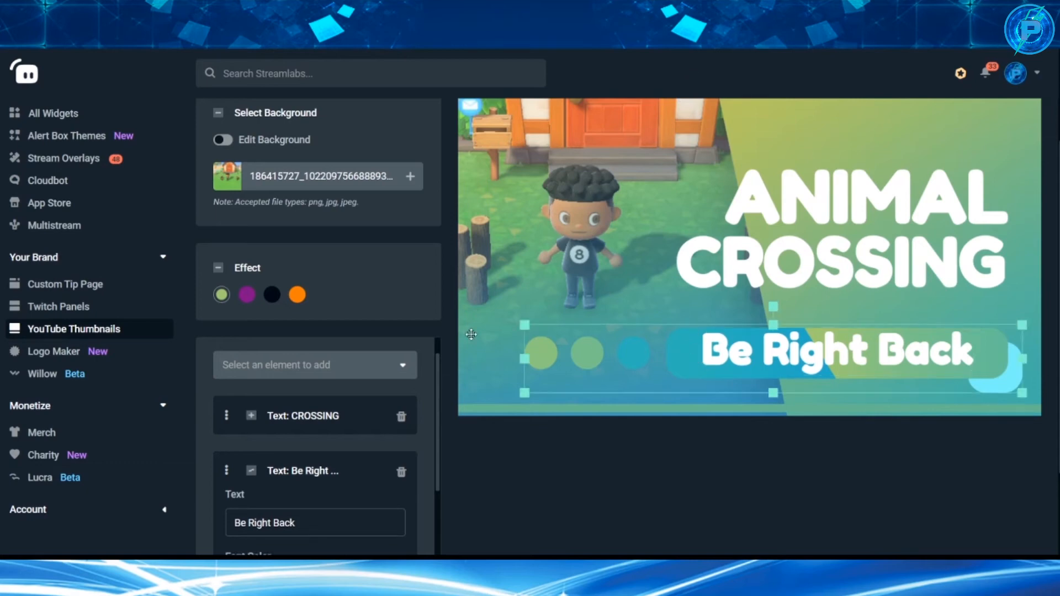
pyautogui.scroll(-2, 340, 499)
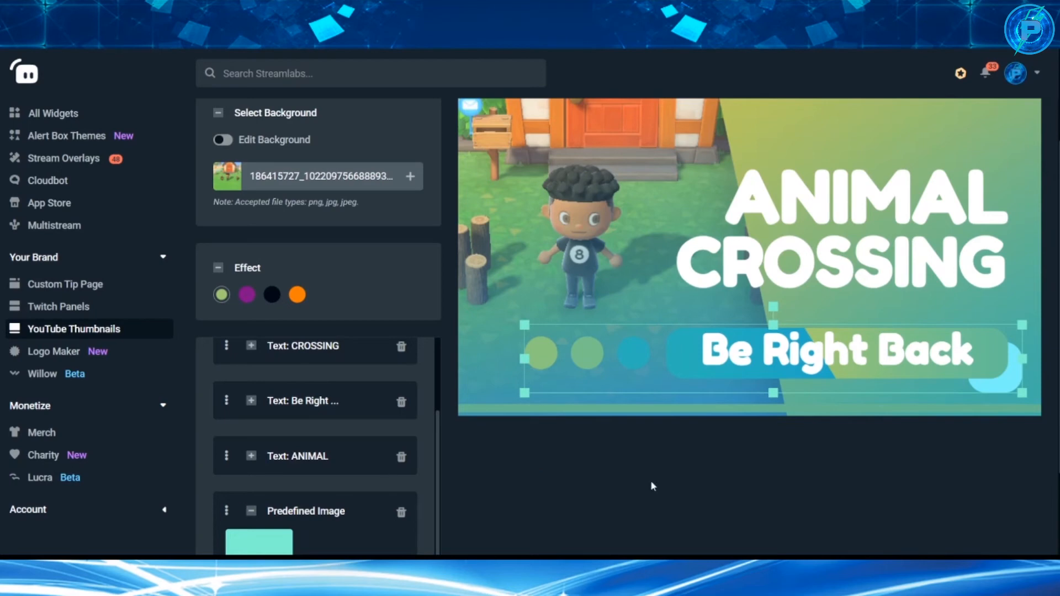
pyautogui.scroll(-3, 405, 529)
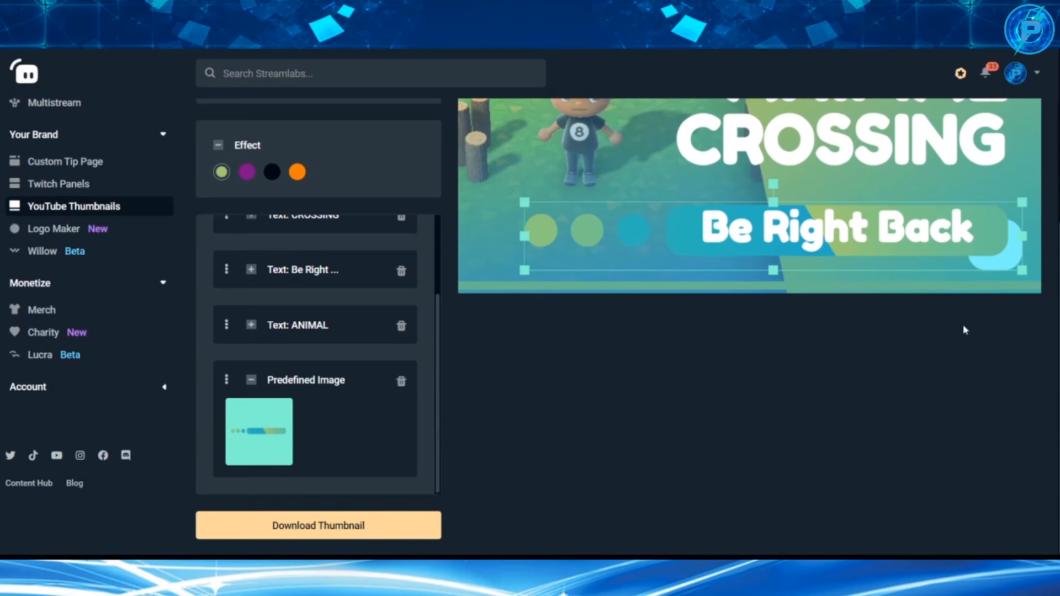
pyautogui.scroll(3, 770, 390)
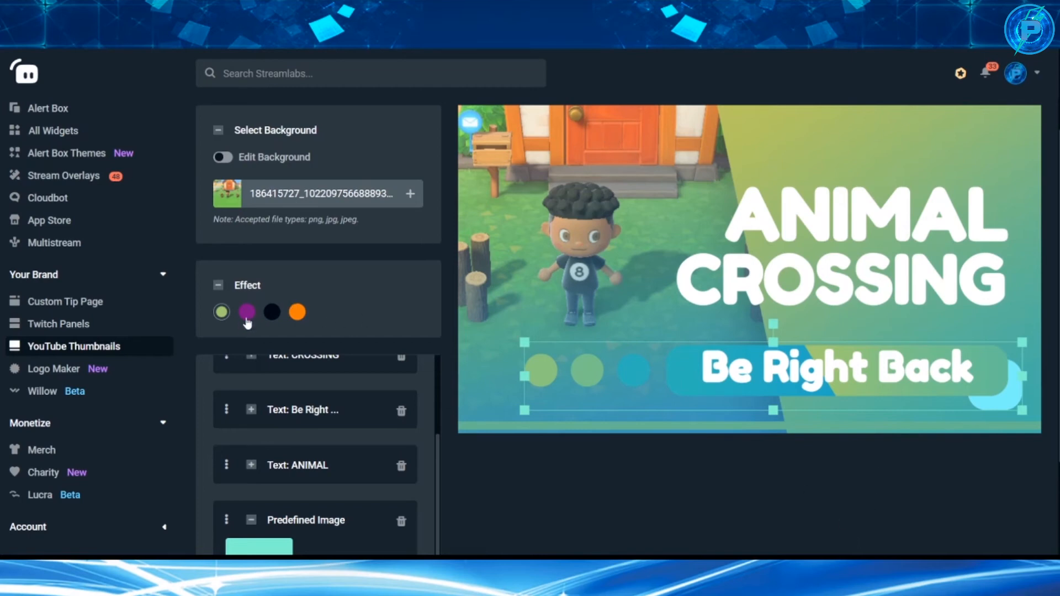
# Apply the purple effect color and nudge the Be Right Back text slightly left within the bar.
pyautogui.click(247, 313)
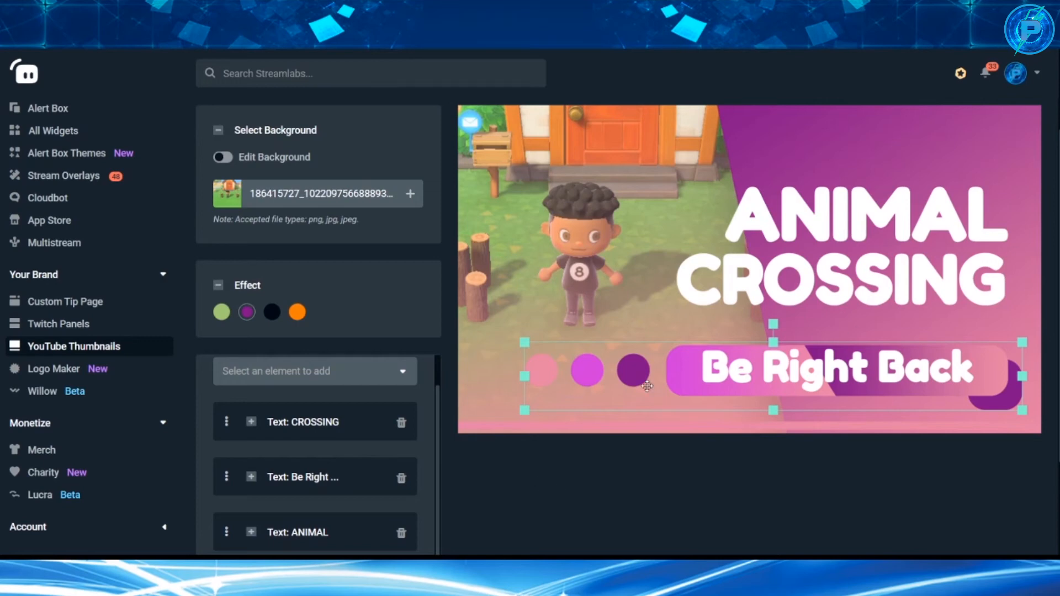
pyautogui.click(836, 380)
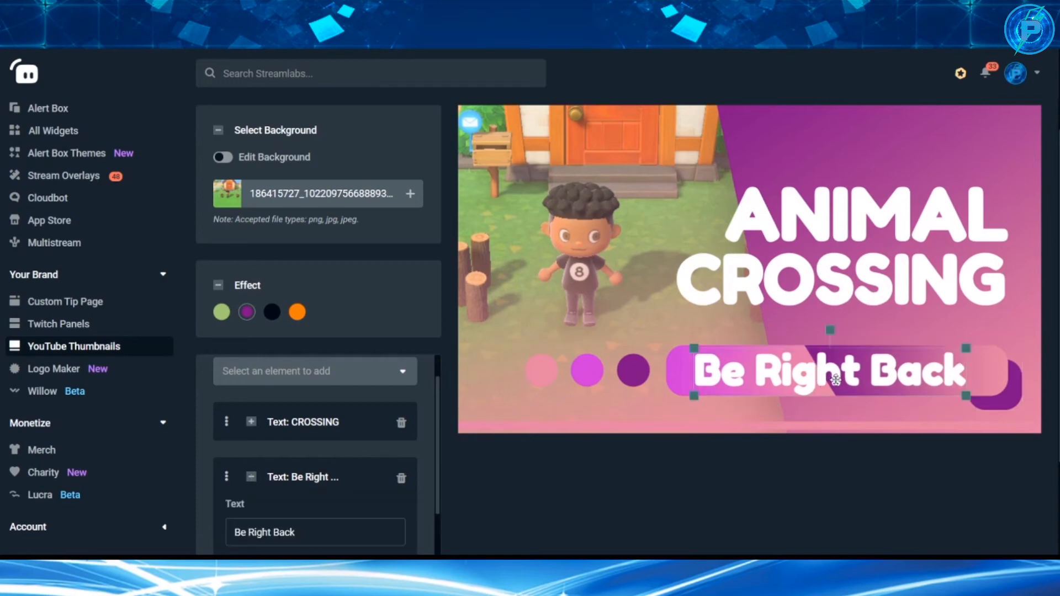
pyautogui.moveTo(836, 380); pyautogui.dragTo(835, 378)
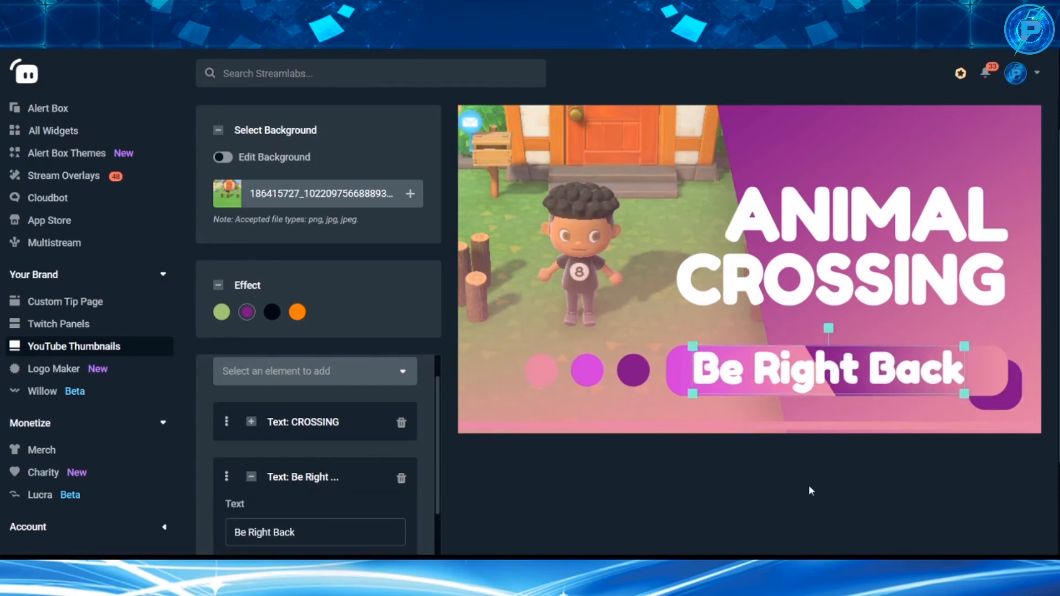
# Switch the thumbnail's effect color back to green.
pyautogui.scroll(-5, 302, 505)
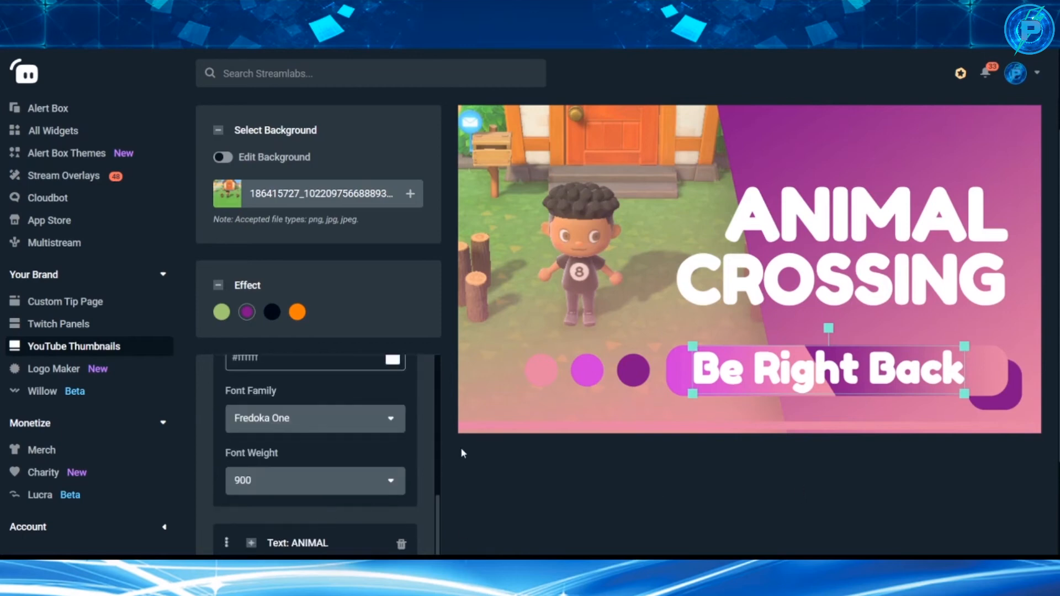
pyautogui.scroll(-3, 461, 448)
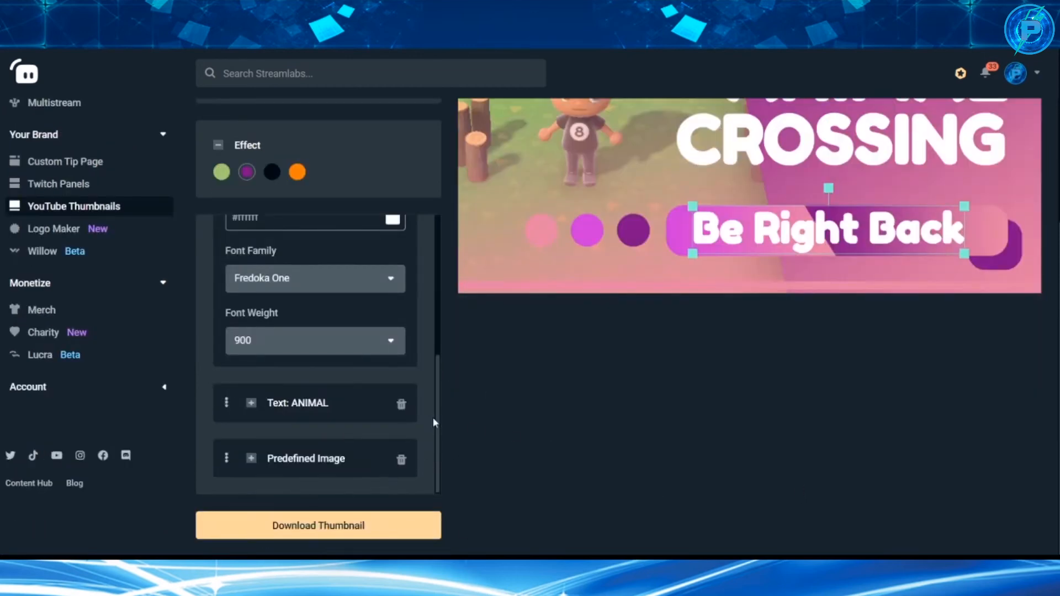
pyautogui.scroll(3, 845, 405)
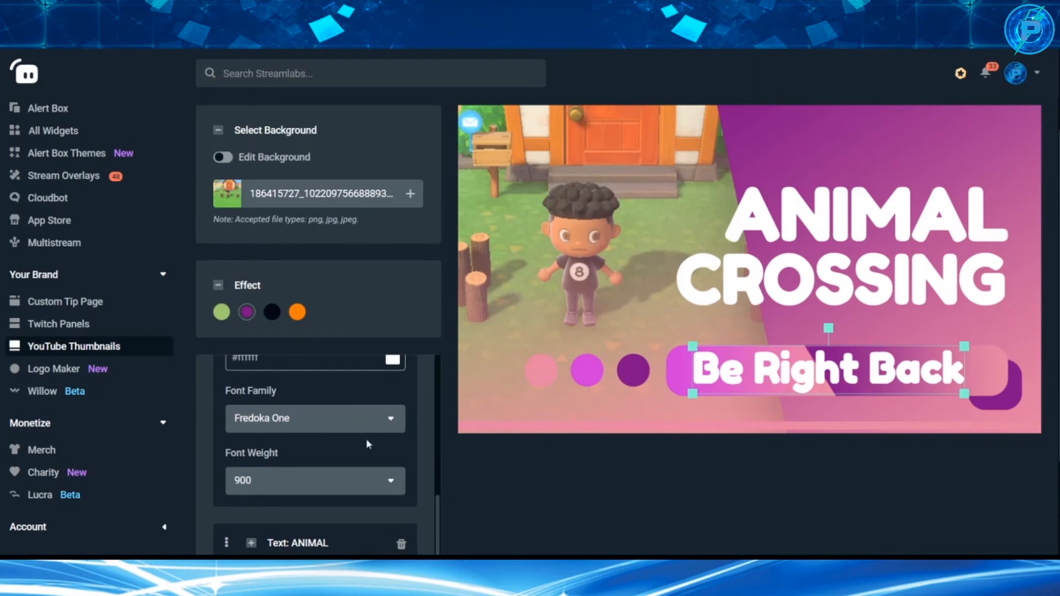
pyautogui.click(222, 312)
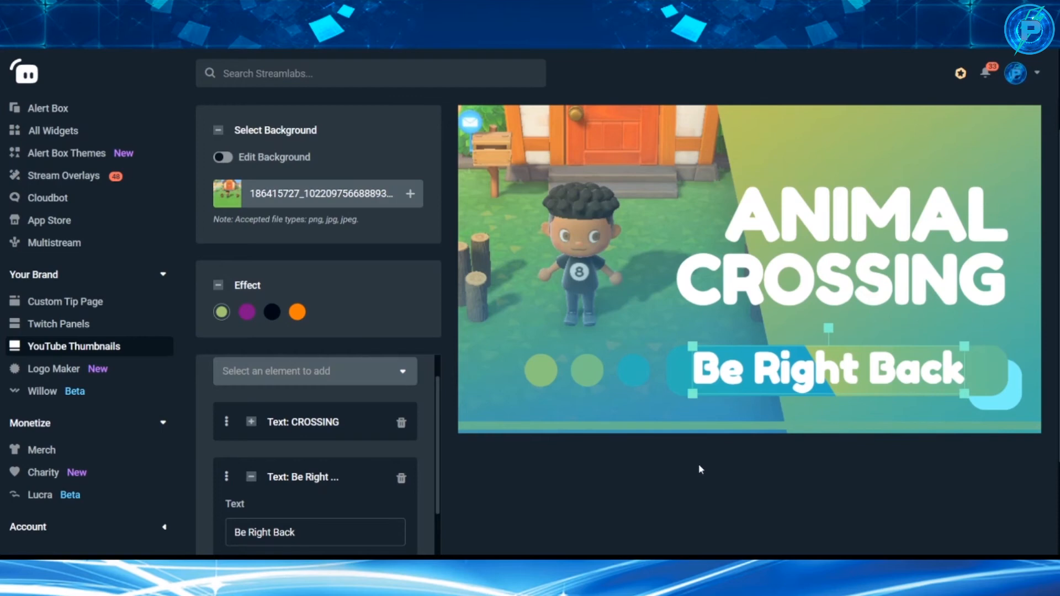
# Download the thumbnail as animalcrossingBRB.png and locate the downloaded file.
pyautogui.scroll(-1, 344, 416)
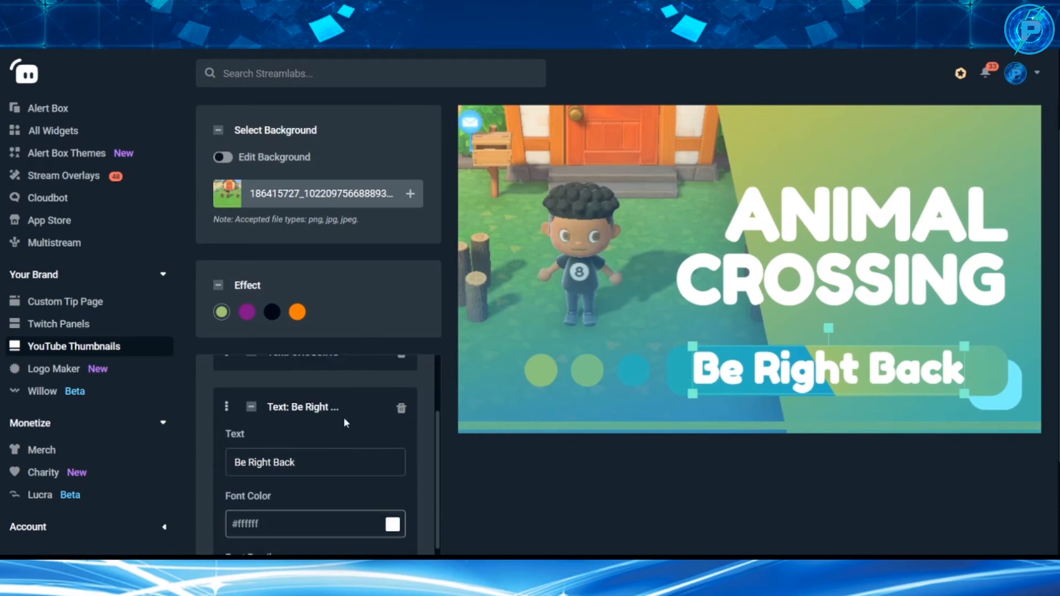
pyautogui.scroll(-1, 343, 425)
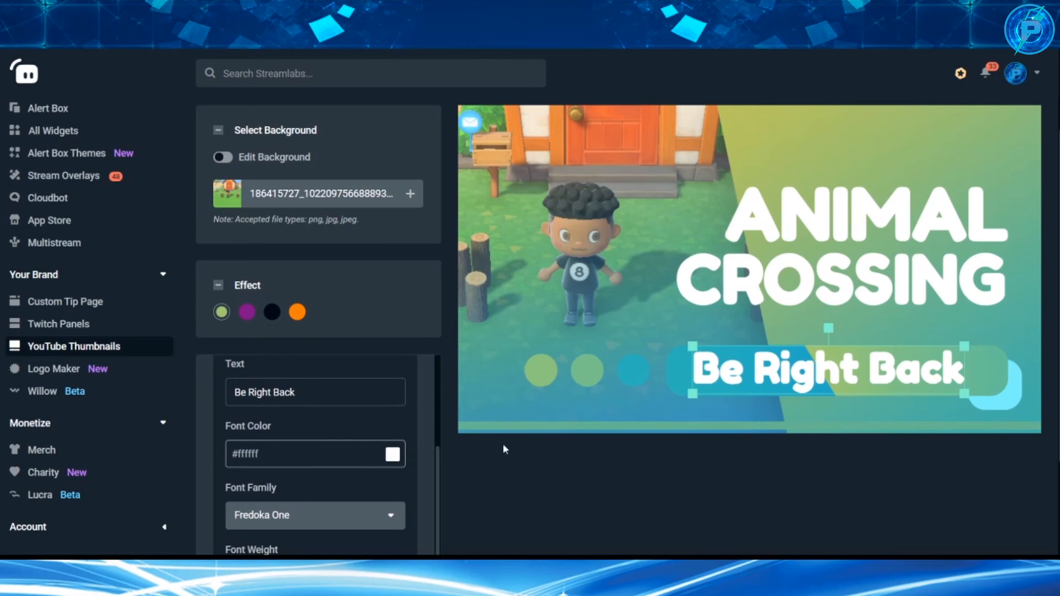
pyautogui.scroll(-2, 316, 470)
pyautogui.scroll(-1, 319, 485)
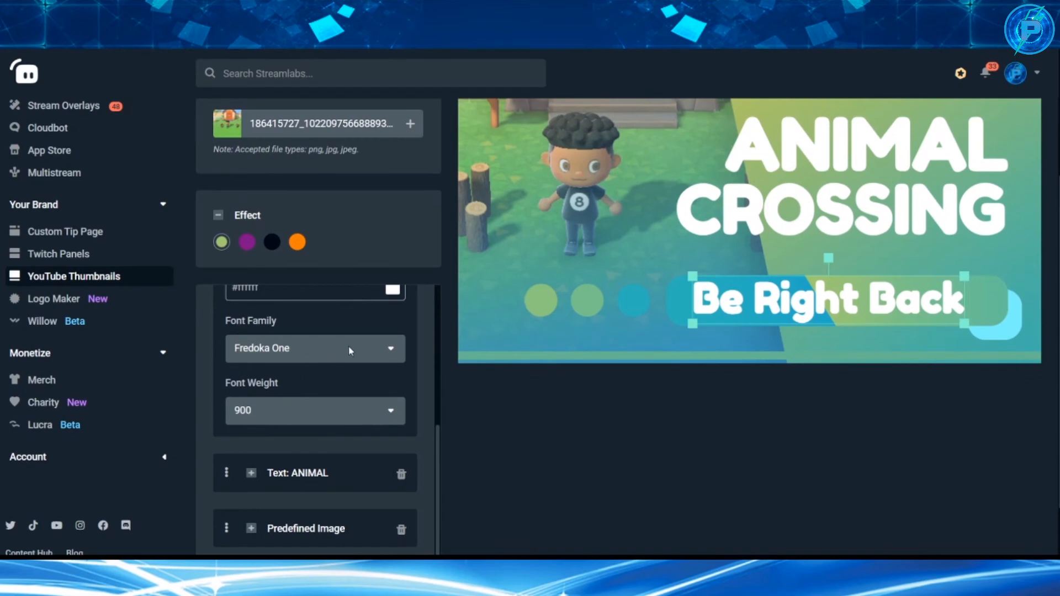
pyautogui.scroll(-1, 400, 478)
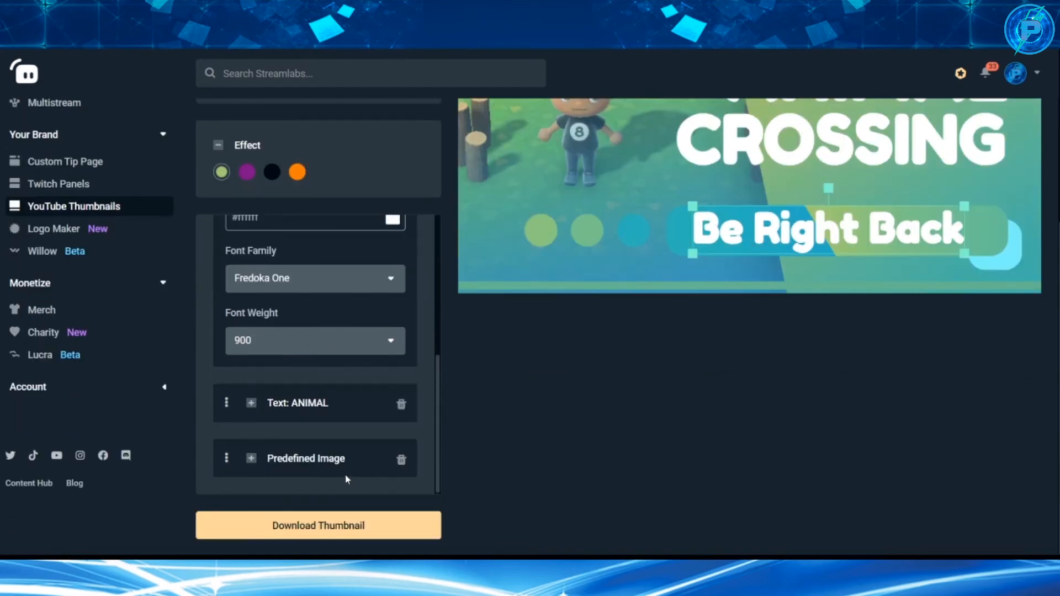
pyautogui.scroll(2, 774, 387)
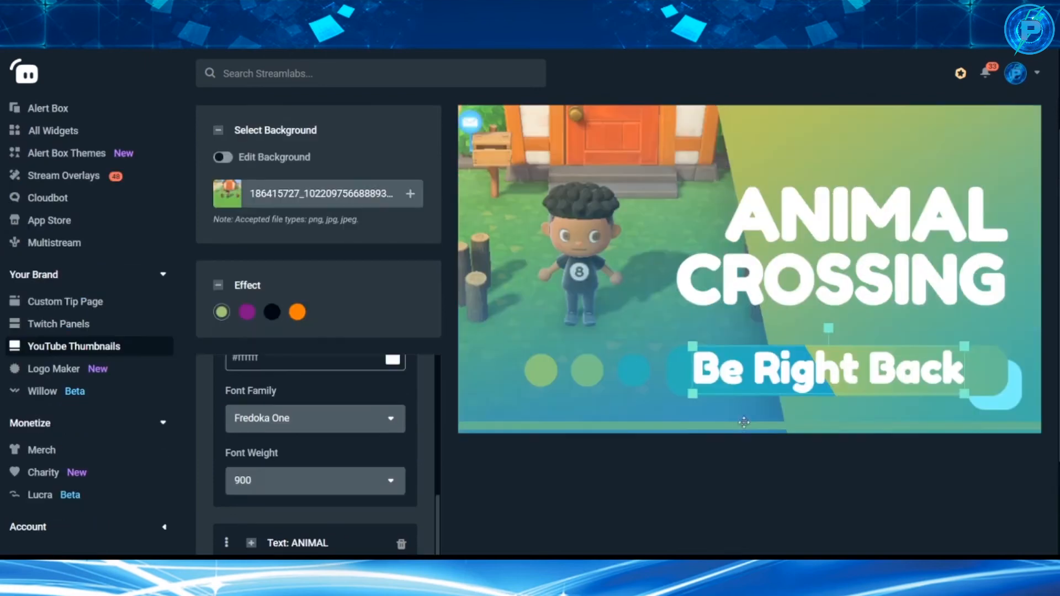
pyautogui.scroll(-2, 270, 472)
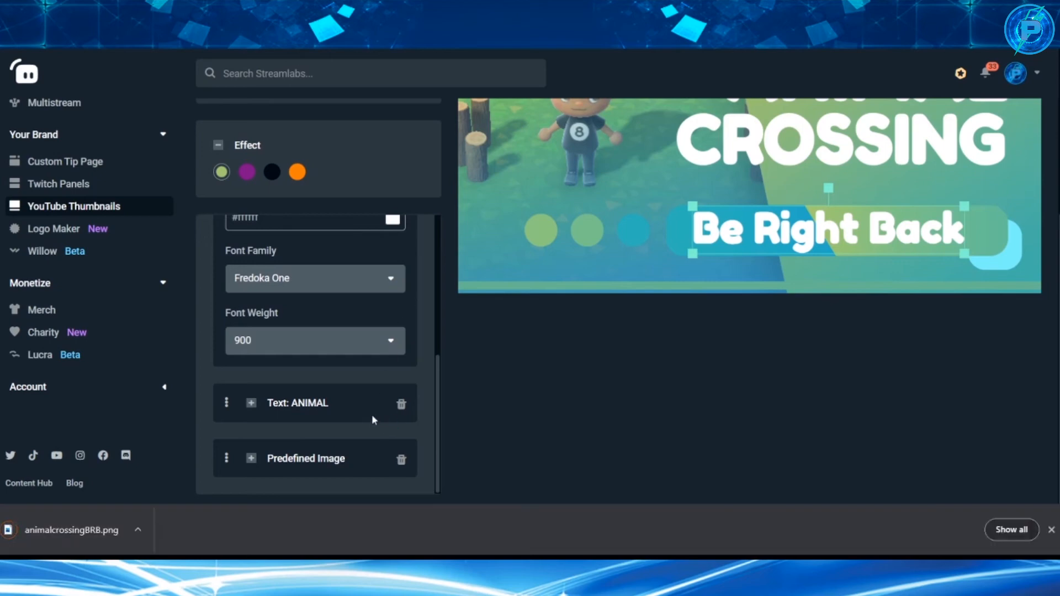
pyautogui.click(139, 529)
pyautogui.click(166, 478)
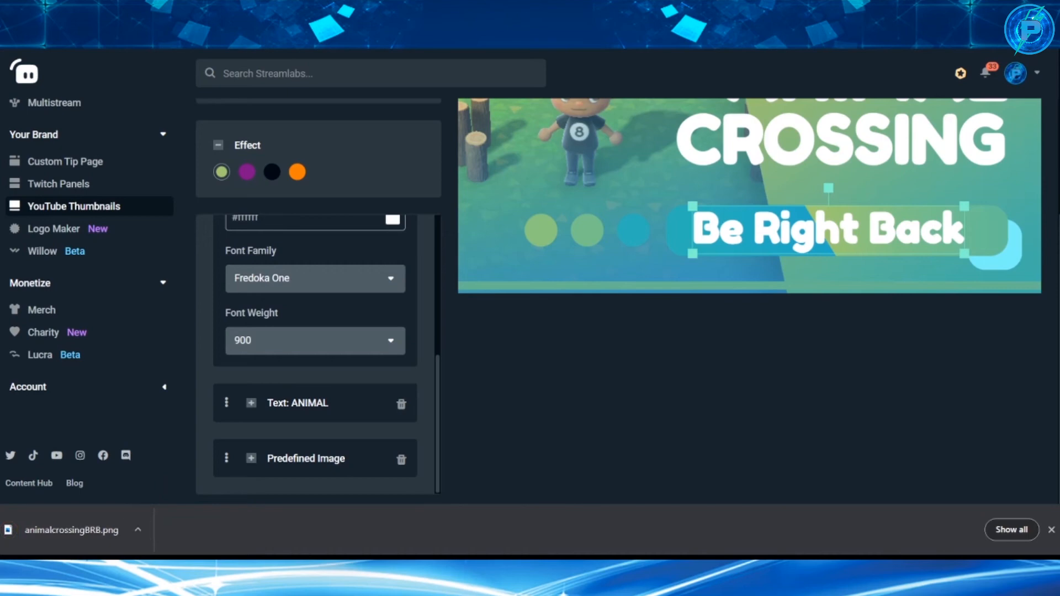